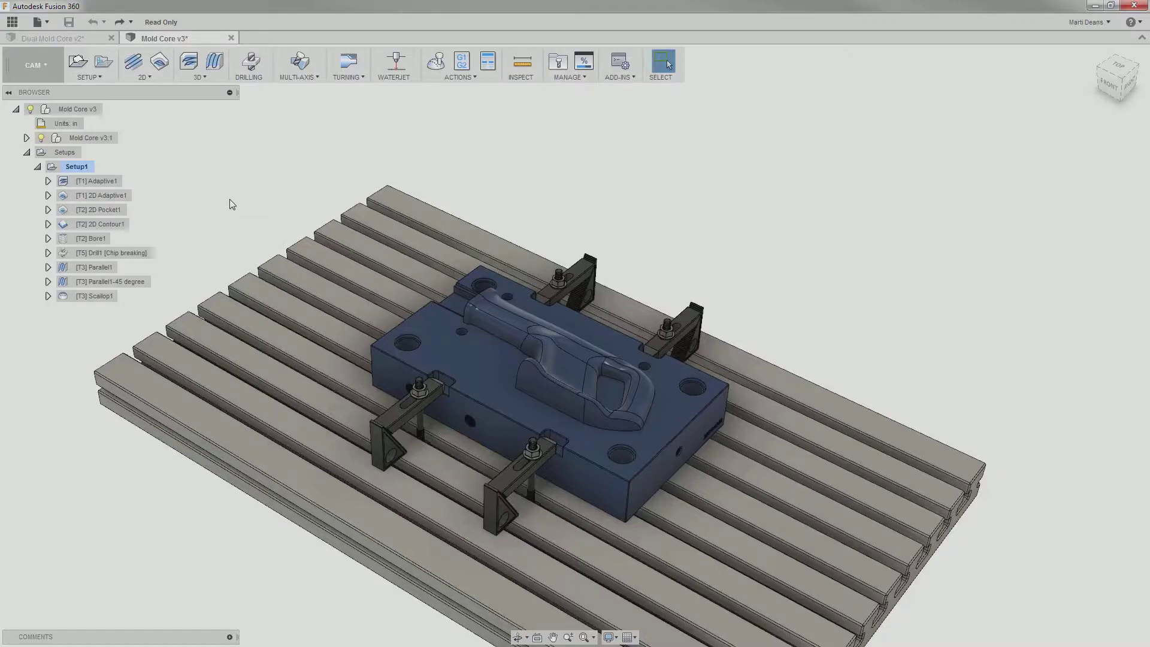
Rename the Adaptive1 operation in Setup1 as "Initial Roughing".
left_click(111, 182)
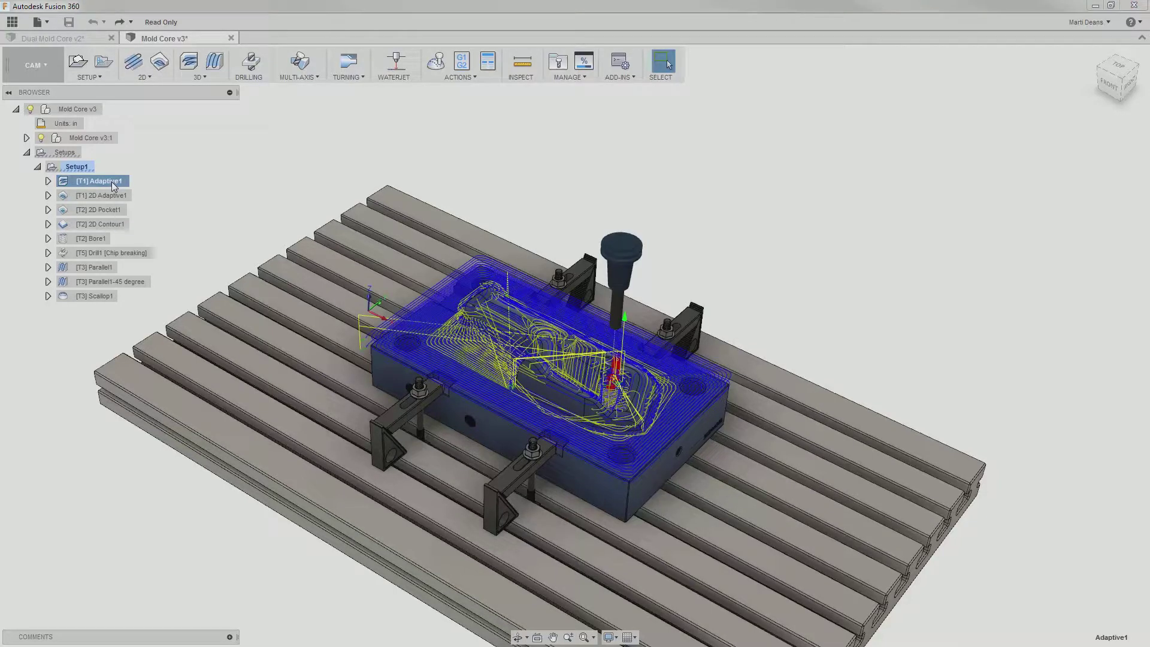
left_click(113, 184)
type("Initial")
type(" Roughing")
key("Return")
Rename the 2D Adaptive1 operation as "Front Pocket Roughing".
left_click(113, 196)
left_click(115, 197)
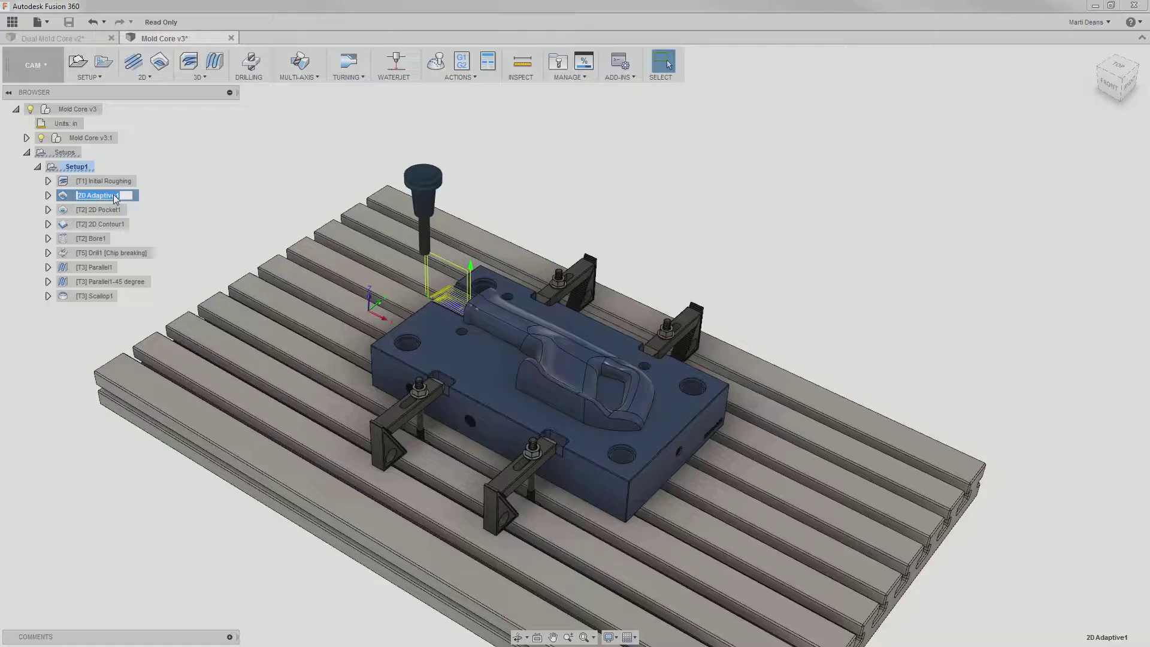
type("Front Pocket")
type(" Roughing")
key("Return")
left_click(186, 204)
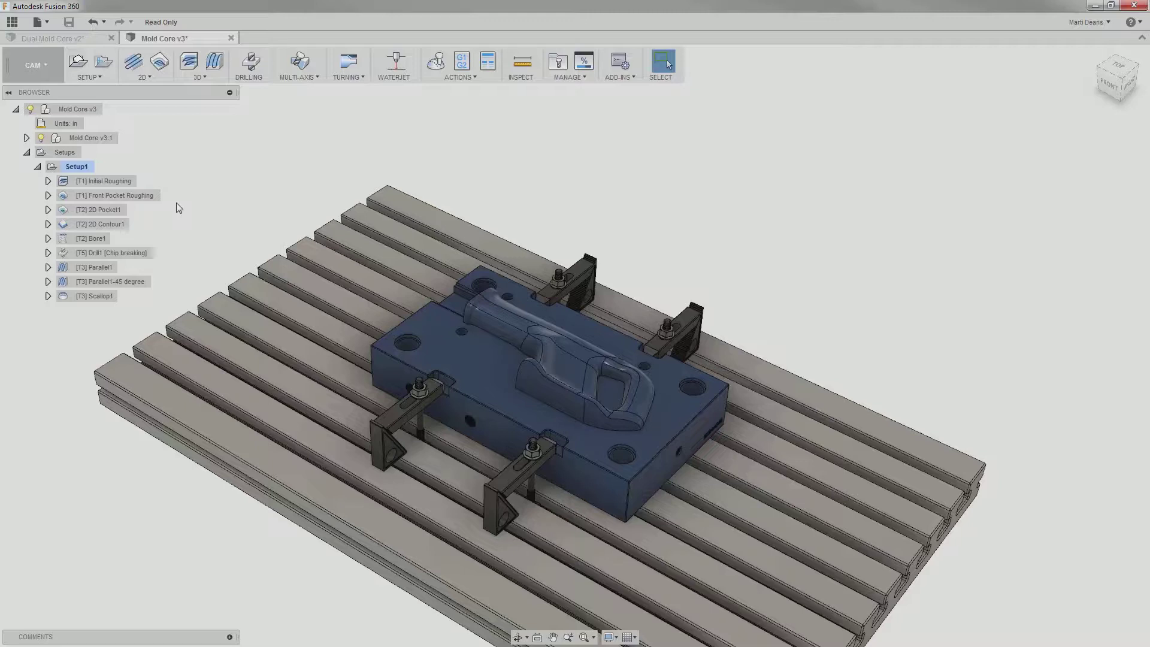
Group the Initial Roughing and Front Pocket Roughing operations in a new folder named "Roughing".
left_click(123, 181)
left_click(130, 193, "ctrl")
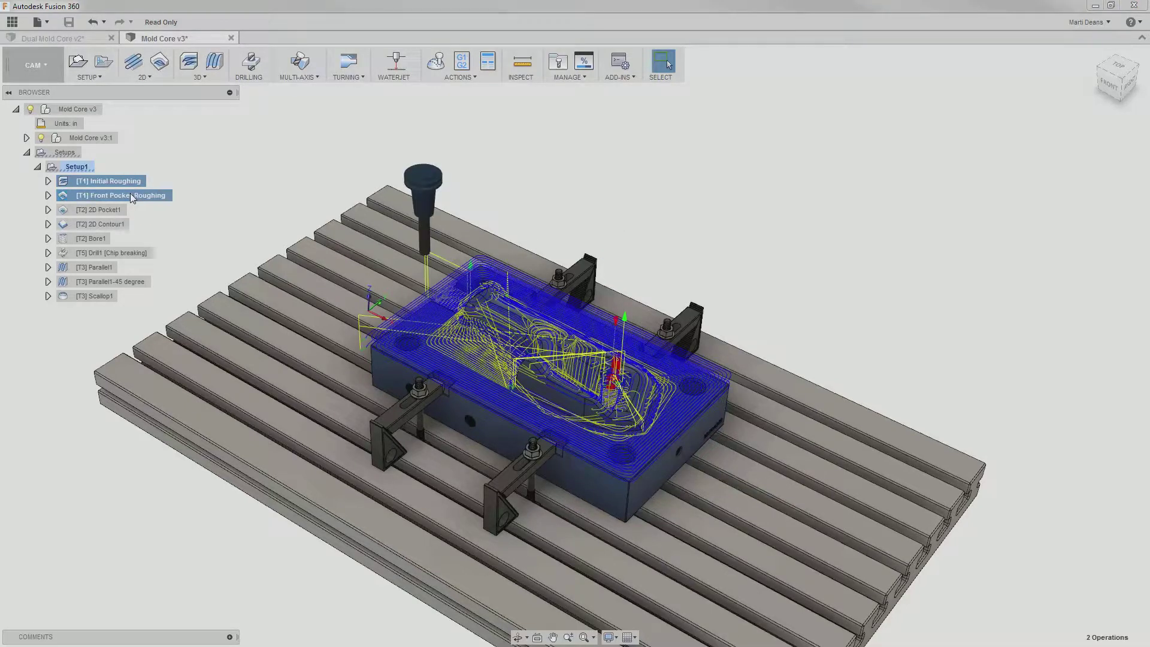
right_click(132, 198)
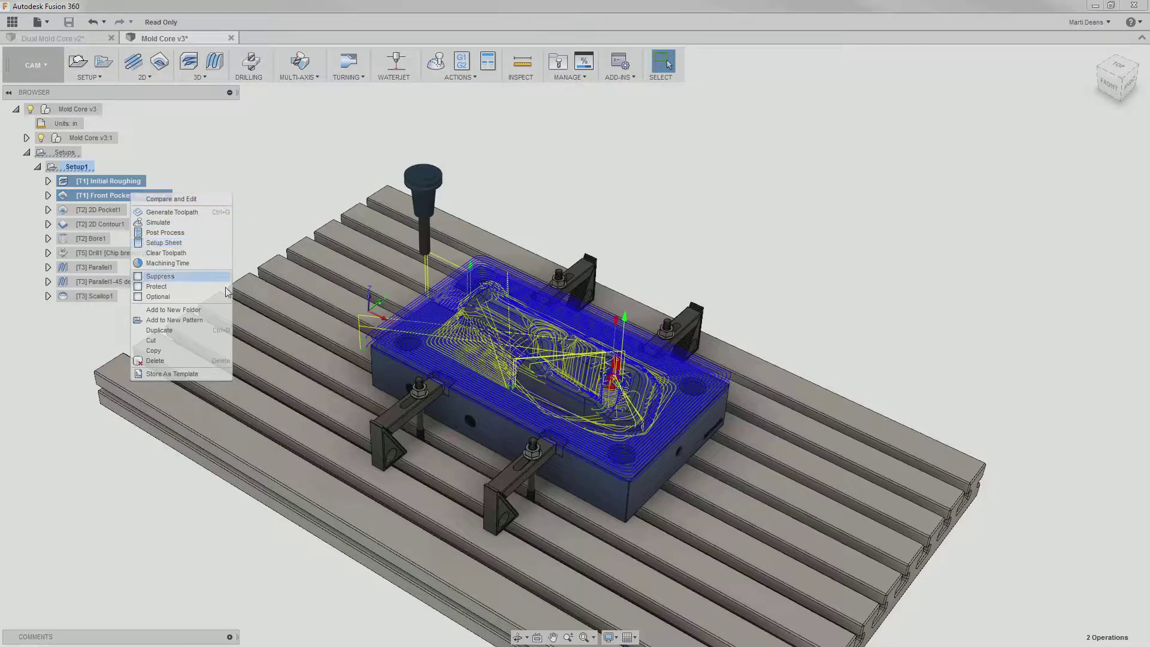
left_click(227, 309)
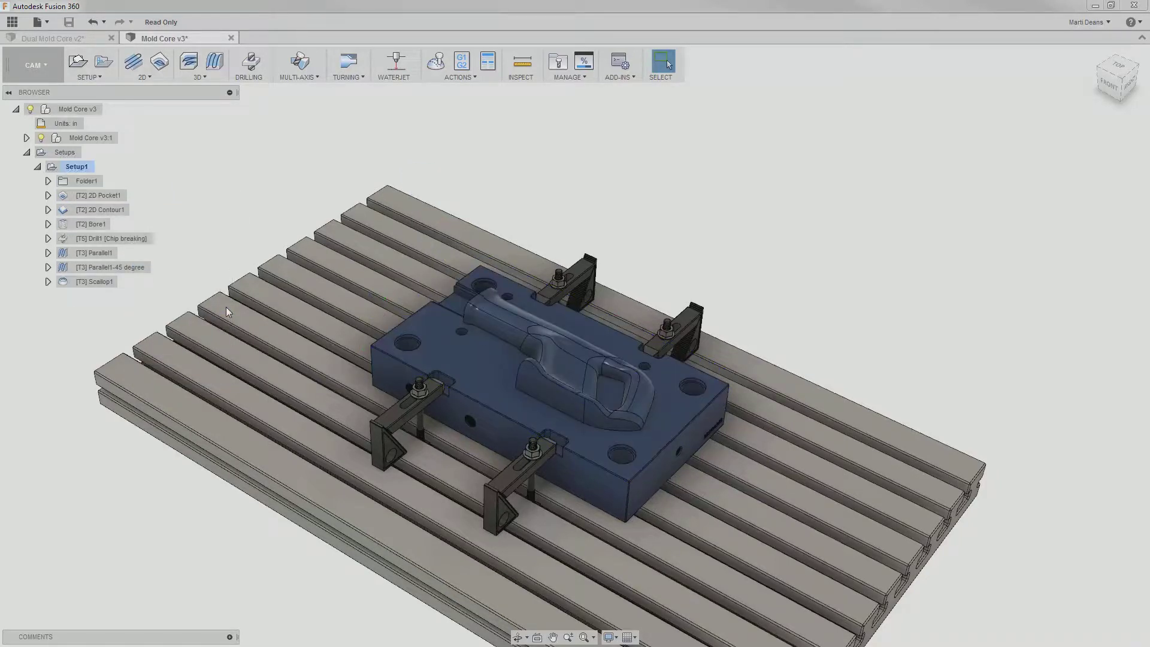
left_click(91, 180)
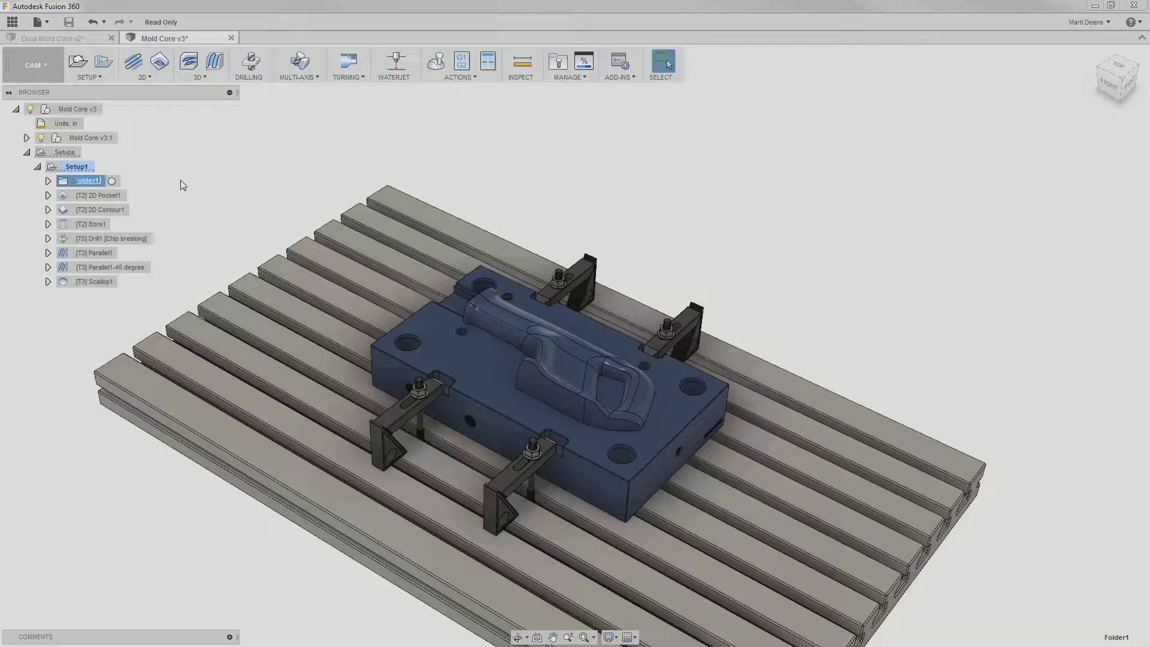
type("Roughing")
key("Return")
Group the Parallel1, Parallel1-45 degree and Scallop1 operations in a new folder named "Saw Body Finishing".
left_click(107, 253)
left_click(104, 282, "shift")
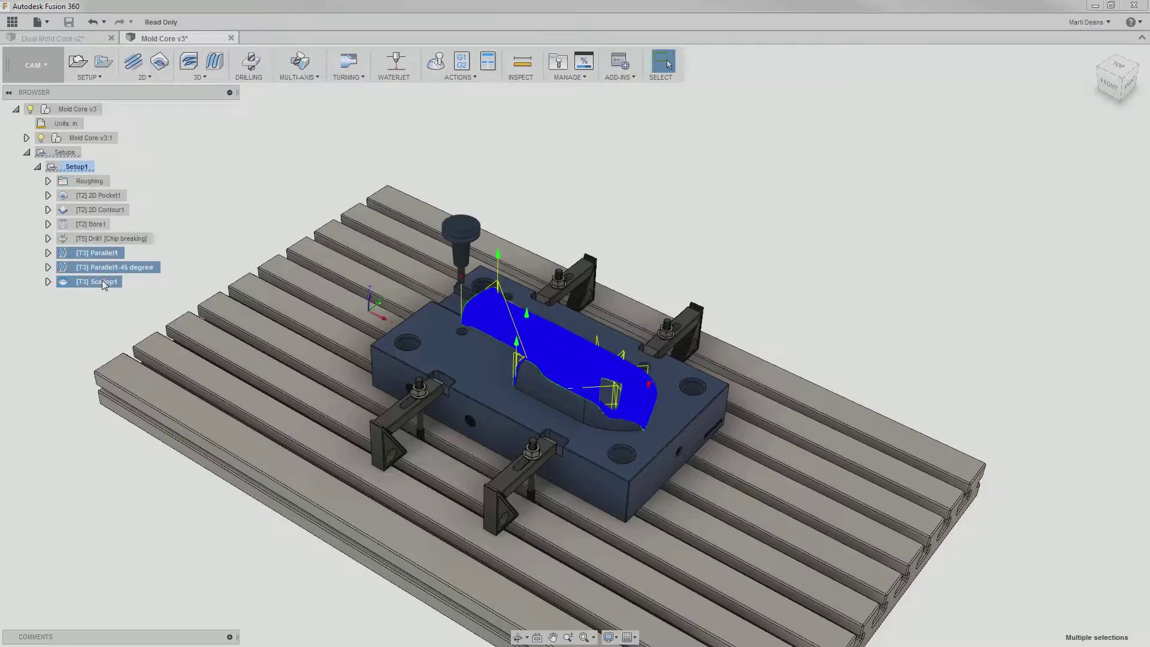
right_click(104, 283)
left_click(179, 386)
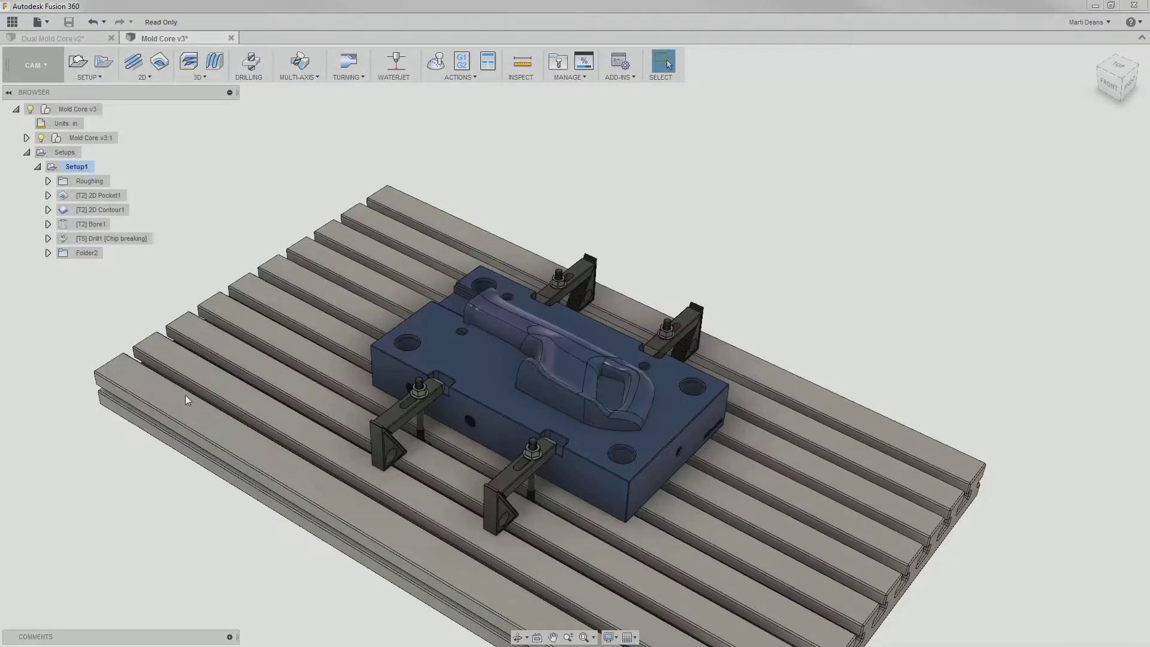
left_click(89, 252)
type("Saw Body Finishing")
key("Return")
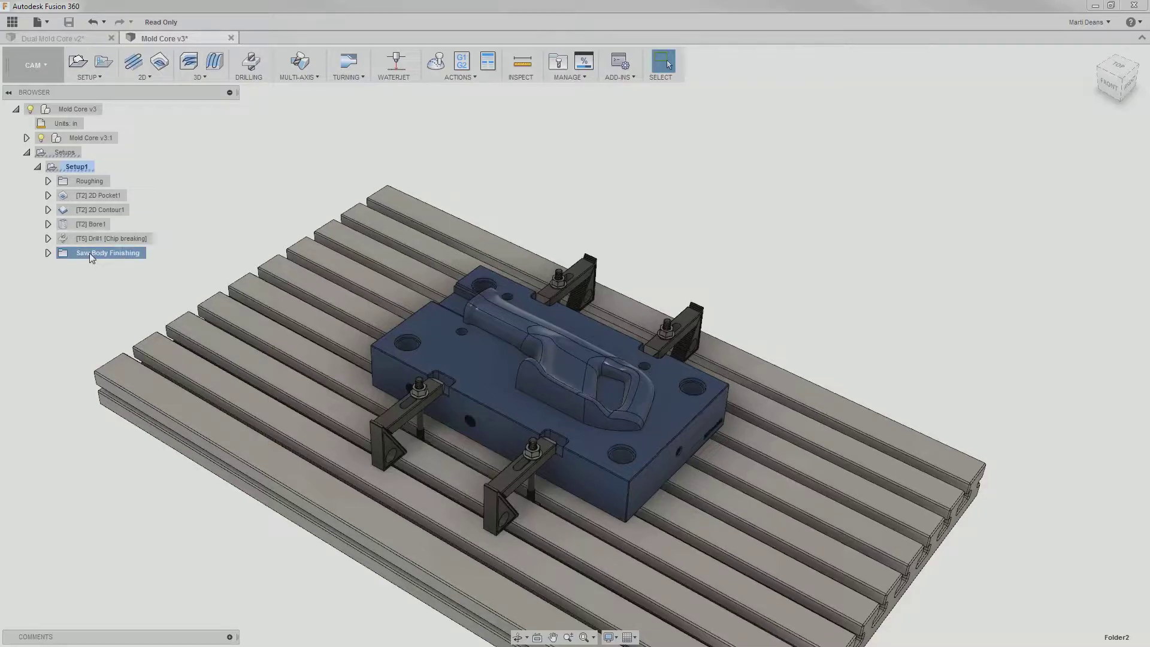
left_click(168, 260)
Switch to the Dual Mold Core document and add the operations from Initial Roughing through Drill1 to a new pattern.
left_click(86, 38)
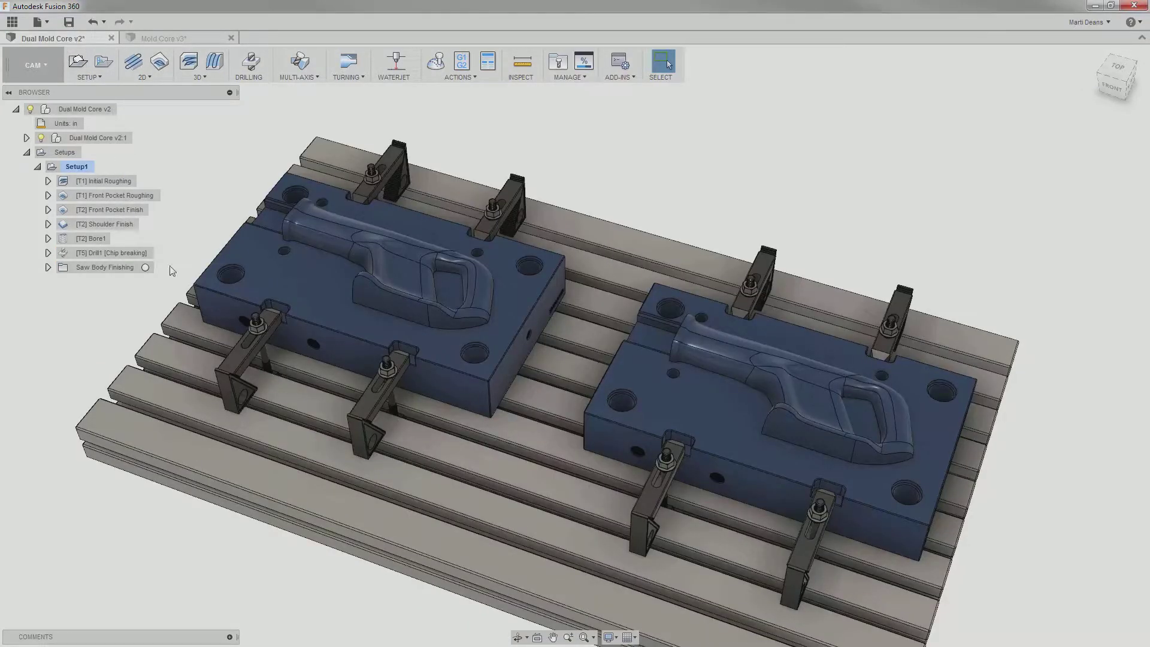
left_click(27, 138)
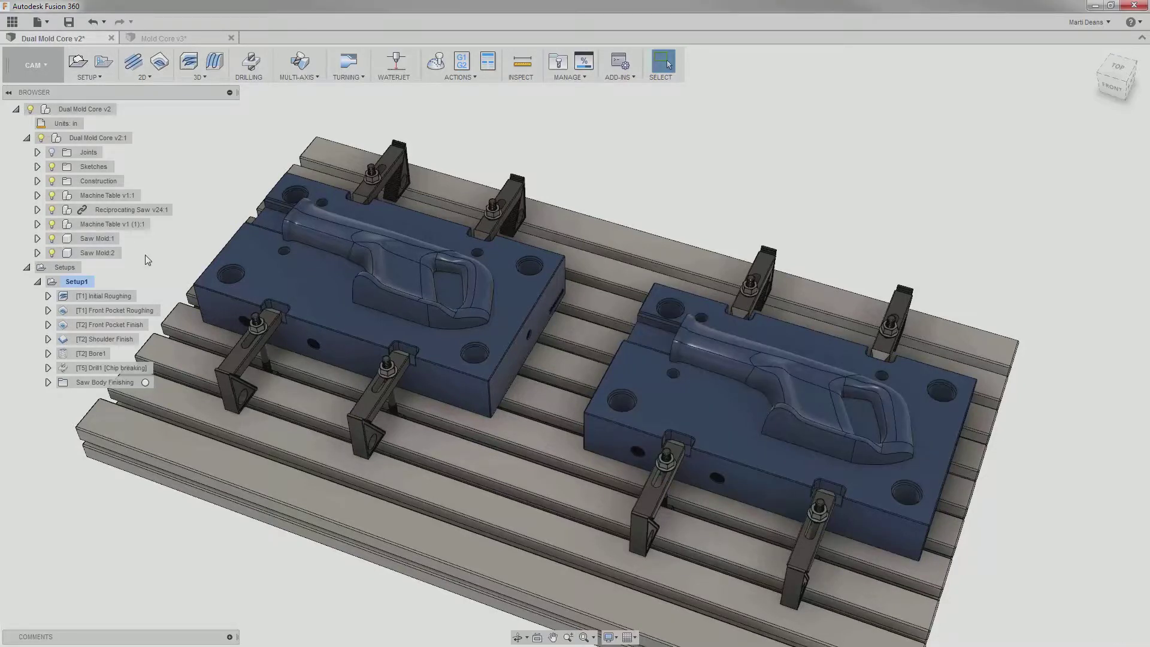
left_click(26, 138)
left_click(91, 182)
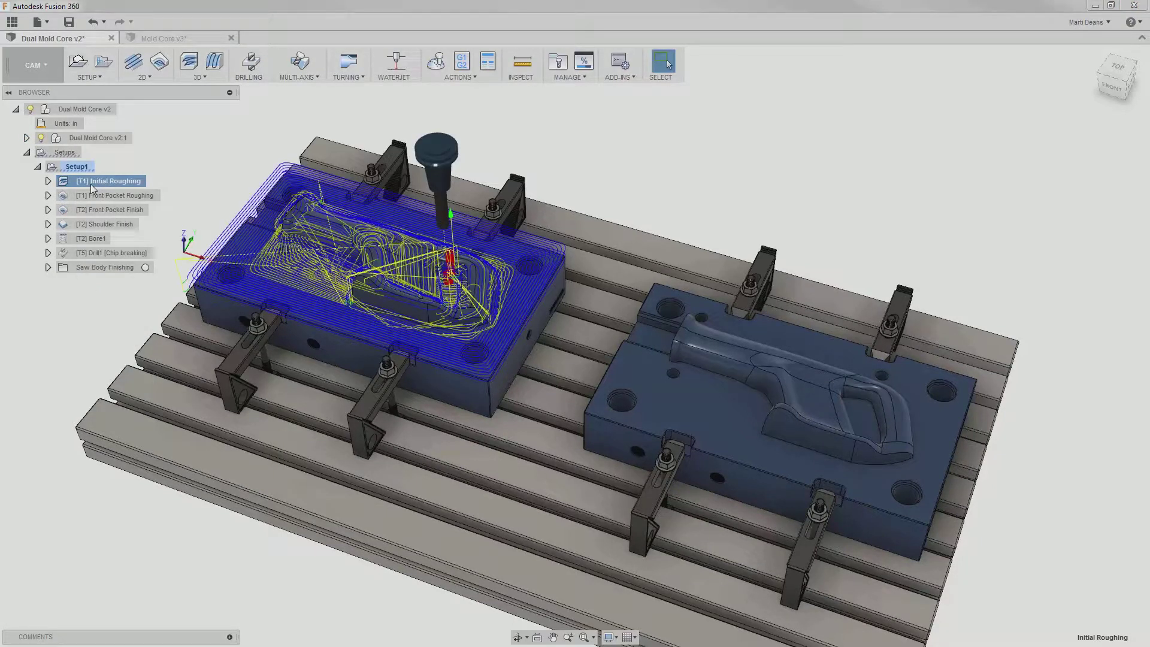
left_click(116, 252, "shift")
right_click(116, 254)
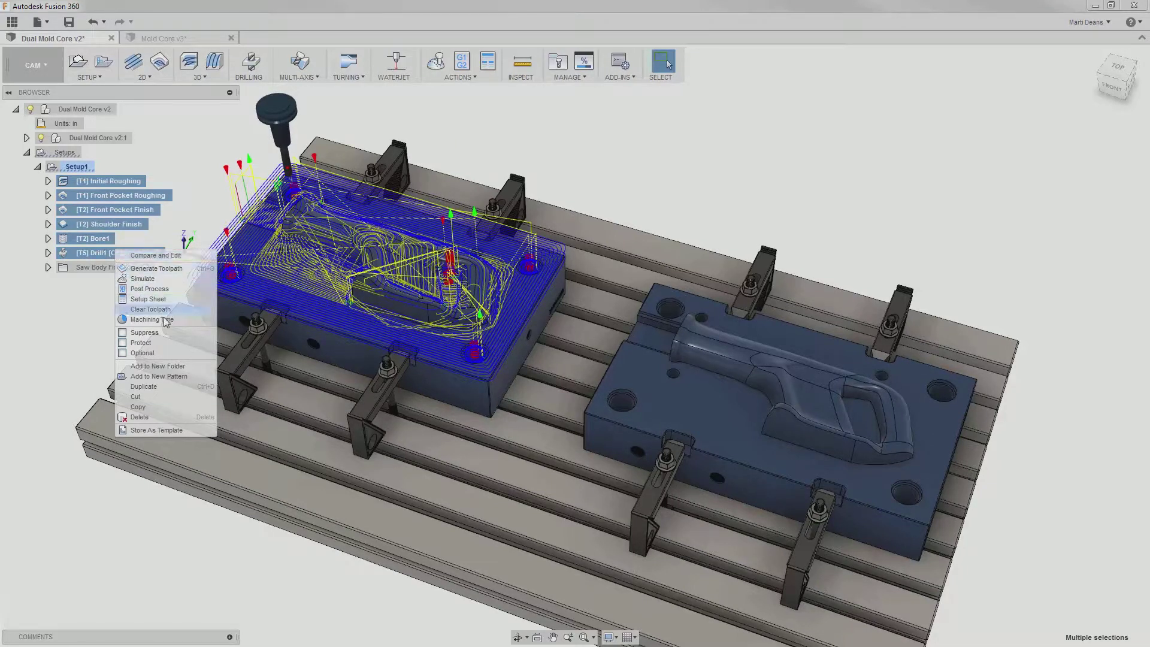
left_click(198, 377)
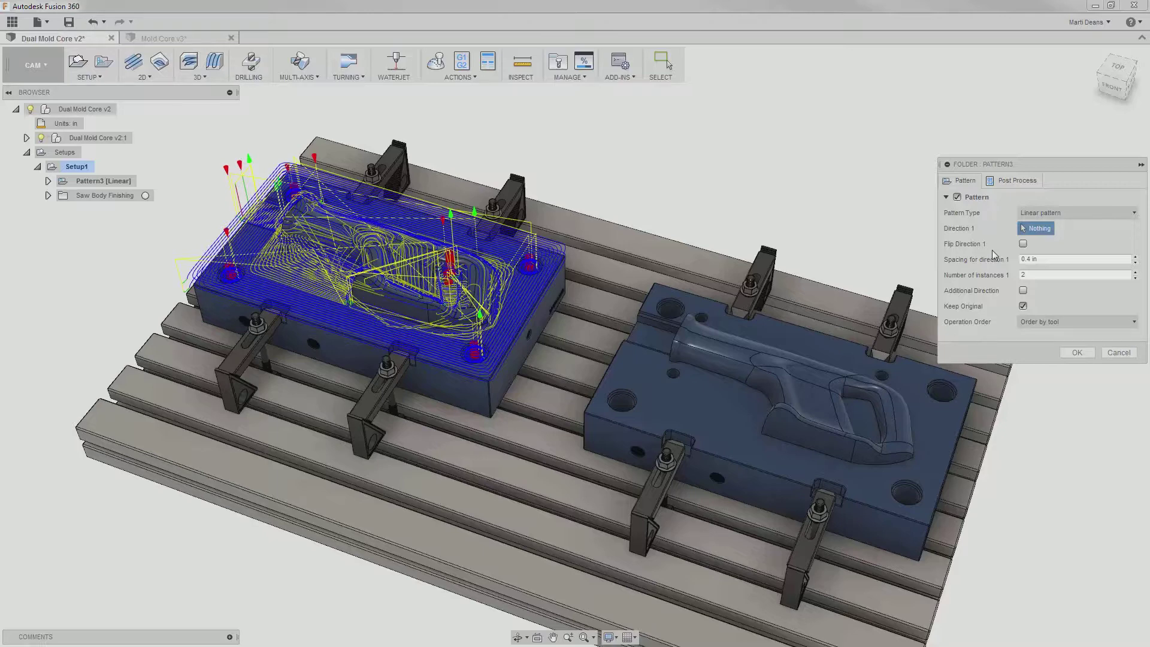
Try a linear pattern along the table's long edge with flipped direction and 27 in spacing, adding a second direction at 20 in spacing.
left_click(868, 296)
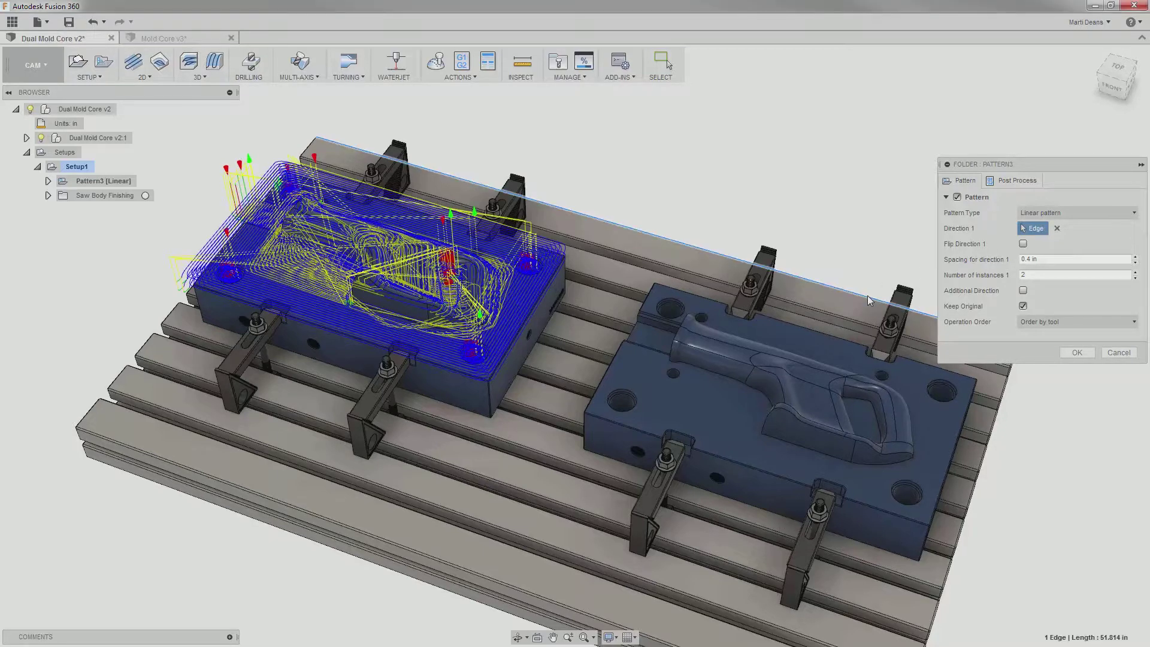
left_click(1031, 259)
type("27")
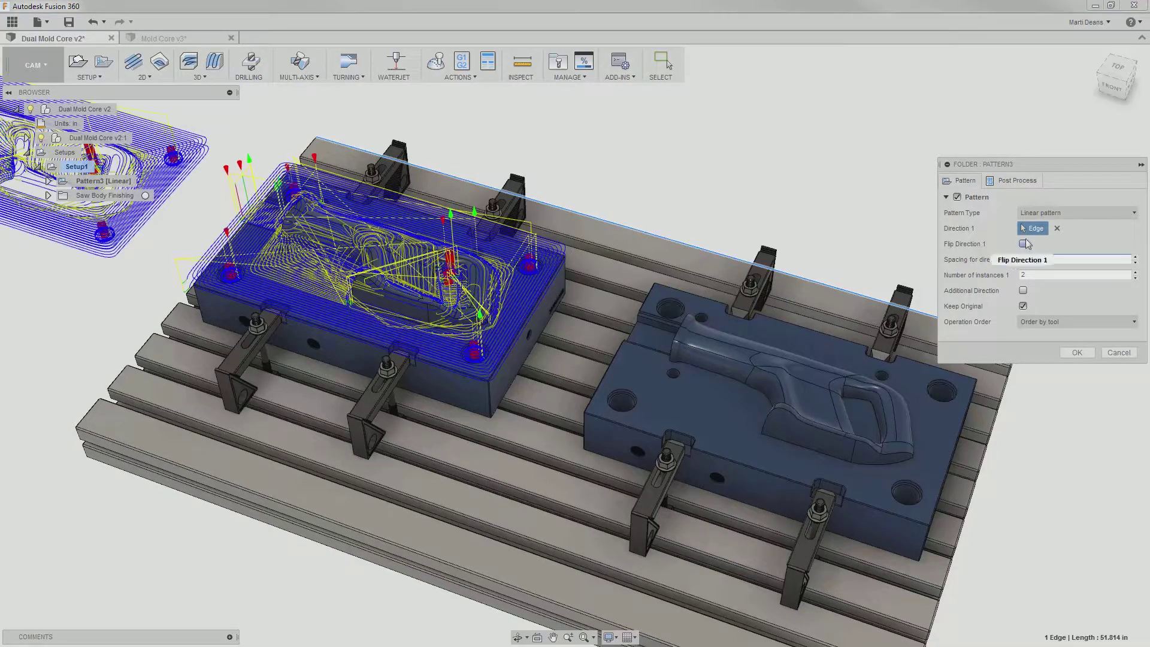
left_click(1023, 244)
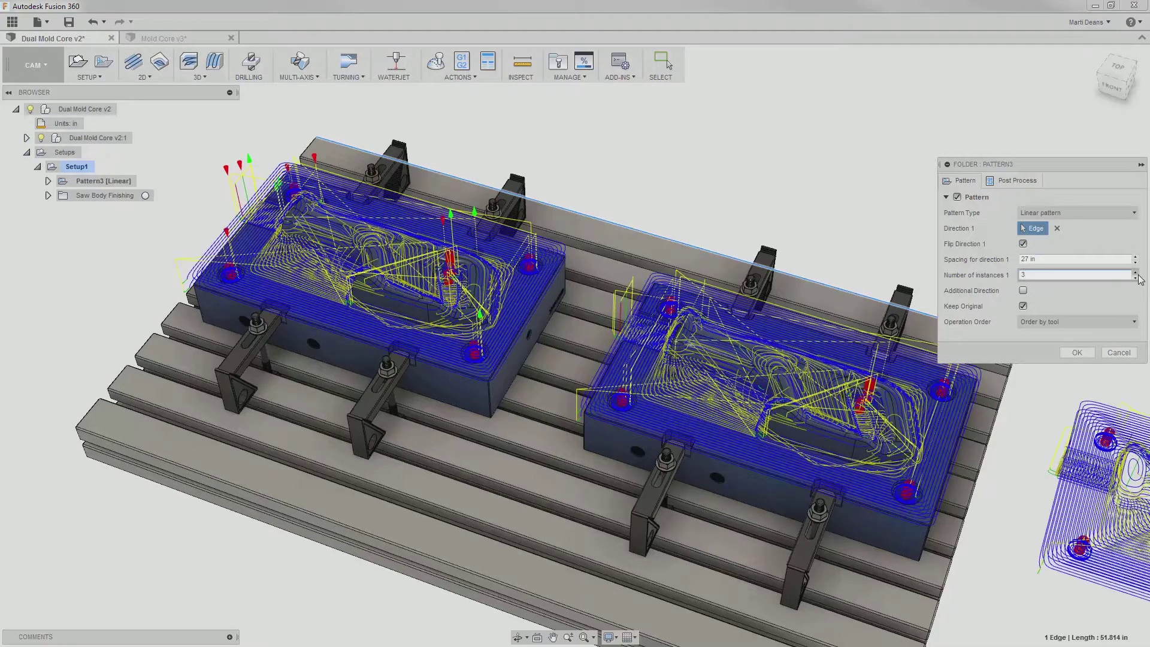
left_click(1024, 290)
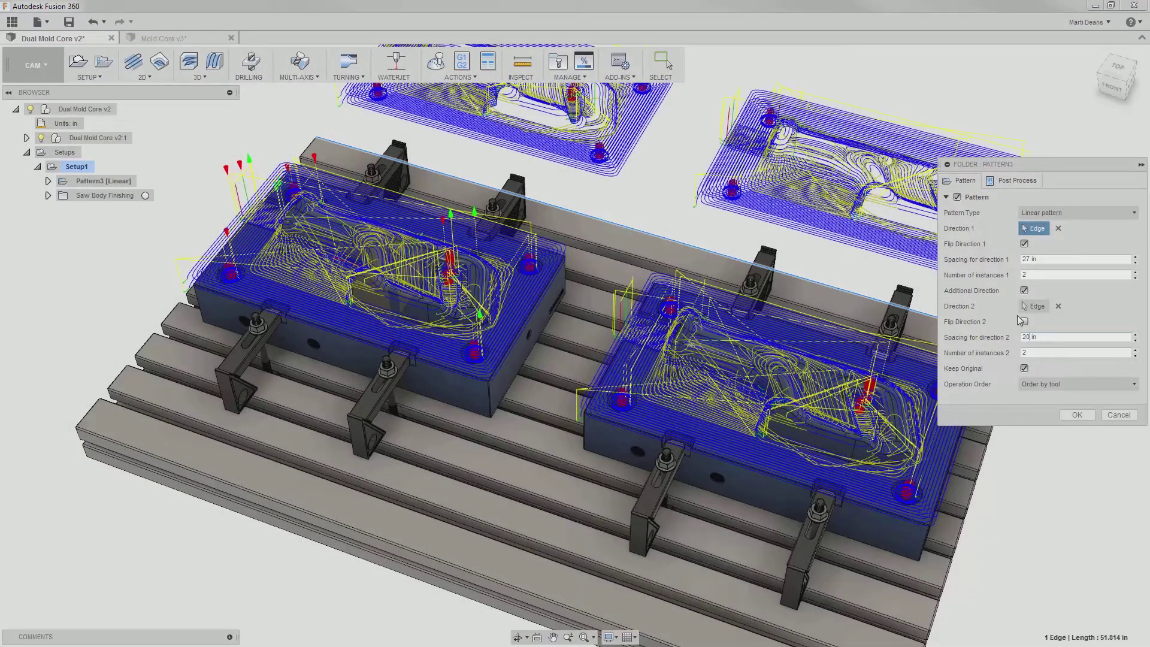
Try a circular pattern with 4 instances about the vertical corner edge of the second mold block.
left_click(1032, 213)
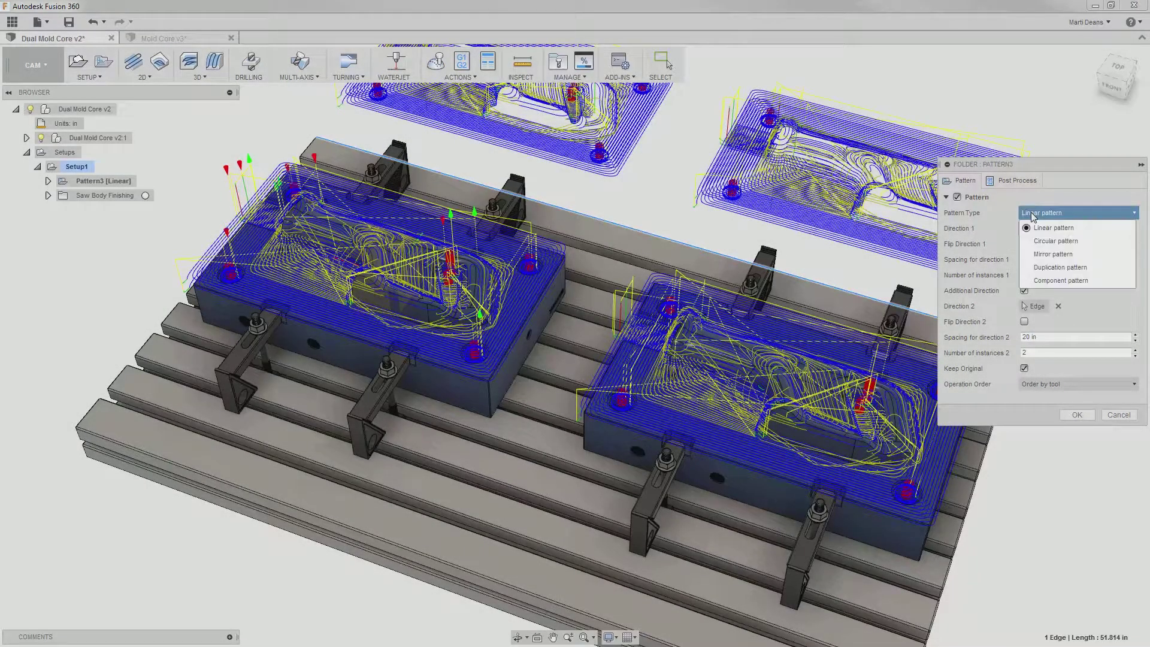
left_click(1042, 246)
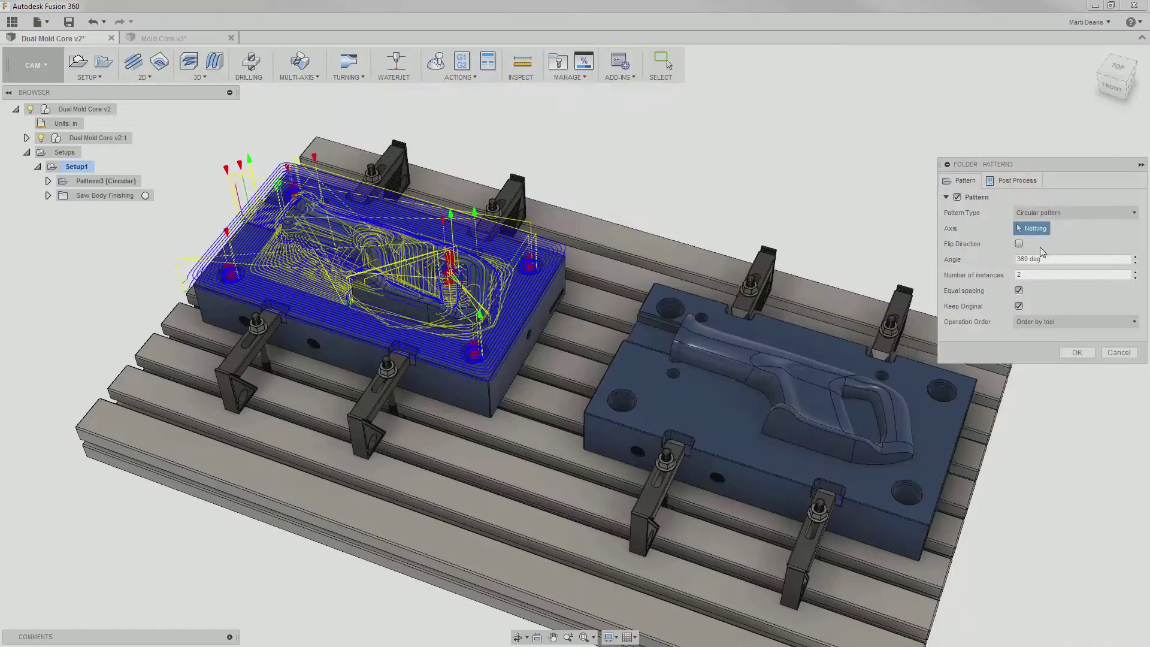
left_click(583, 426)
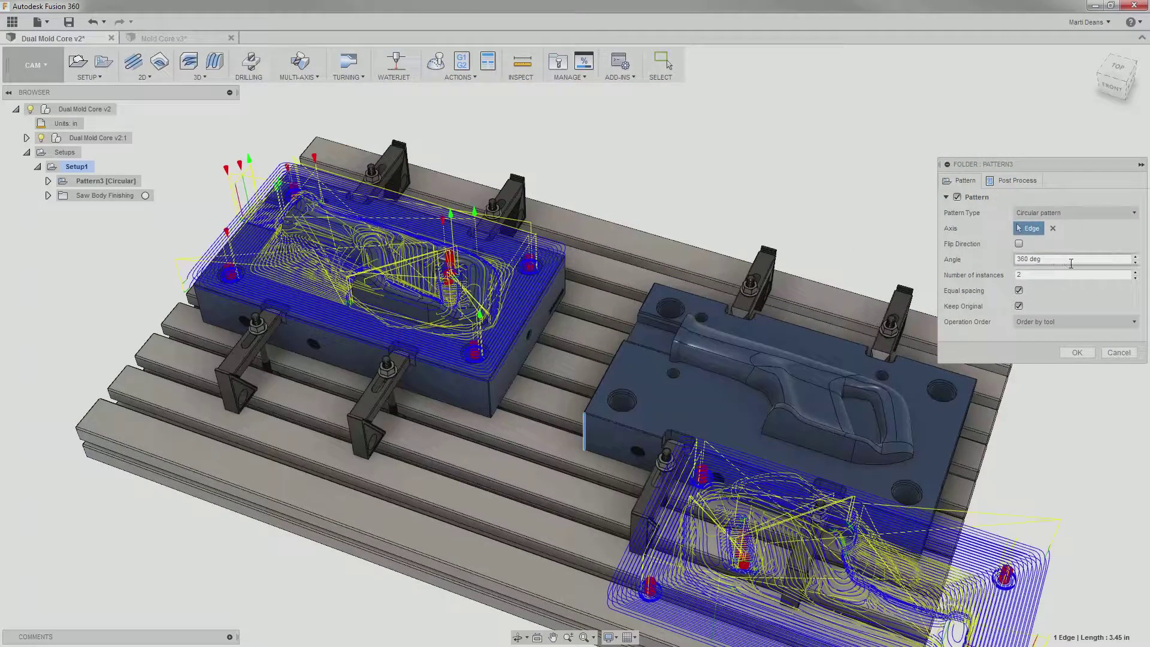
left_click(1136, 273)
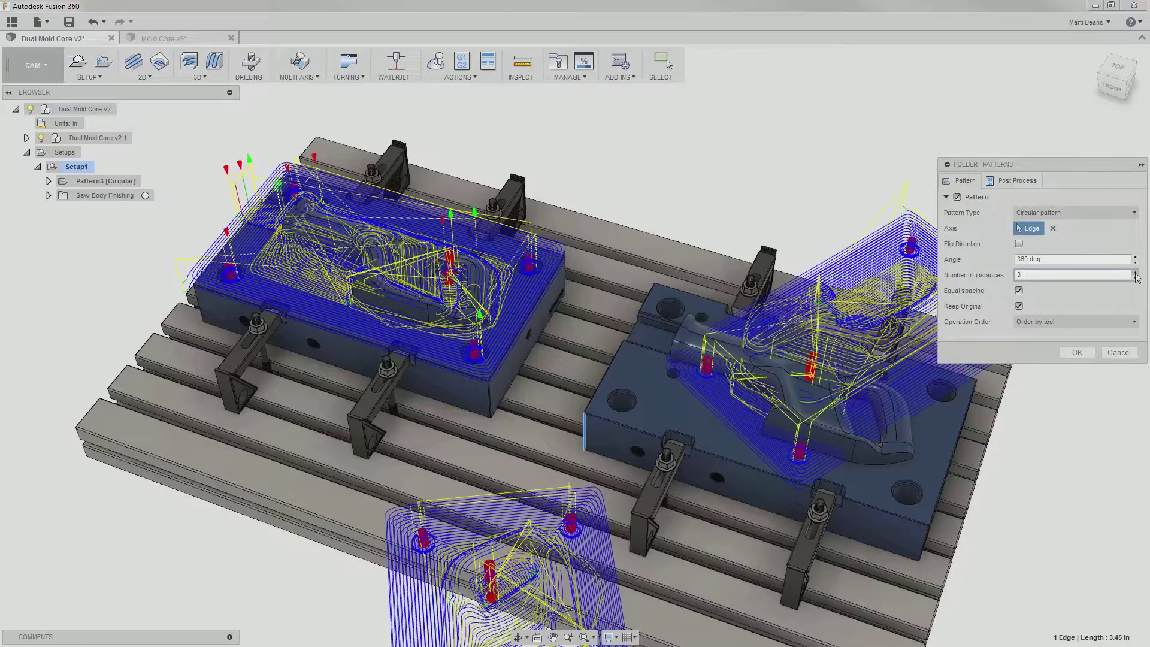
left_click(1136, 273)
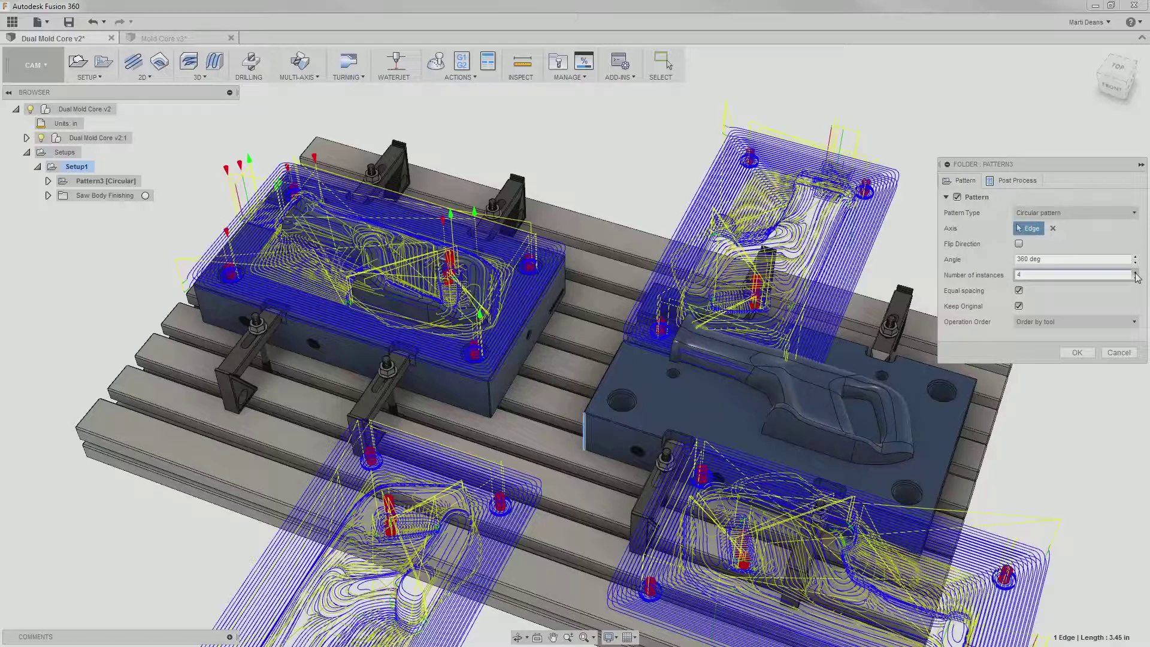
Make it a component pattern with the already programmed mold block as the source and create it.
left_click(1093, 214)
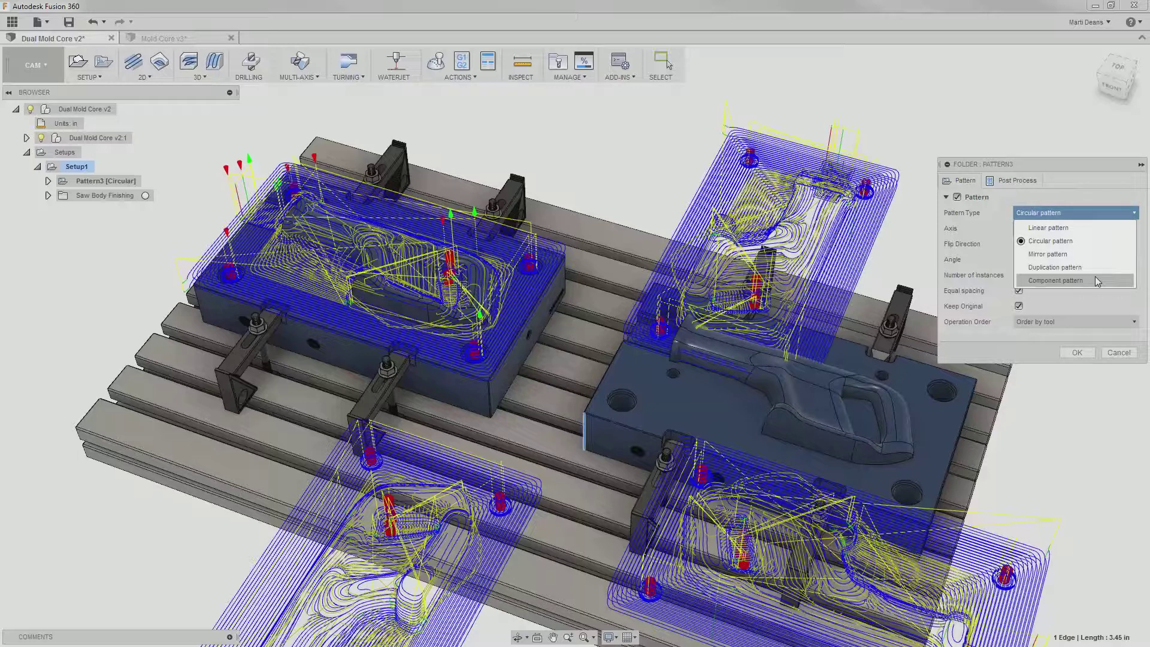
left_click(1096, 279)
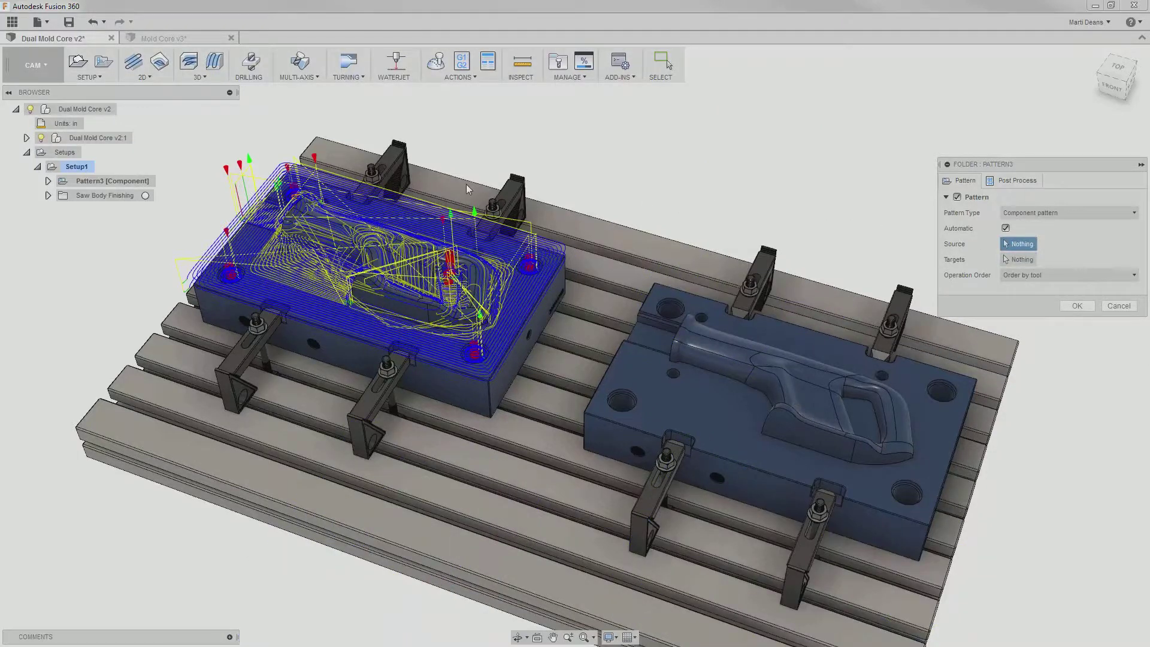
left_click(27, 138)
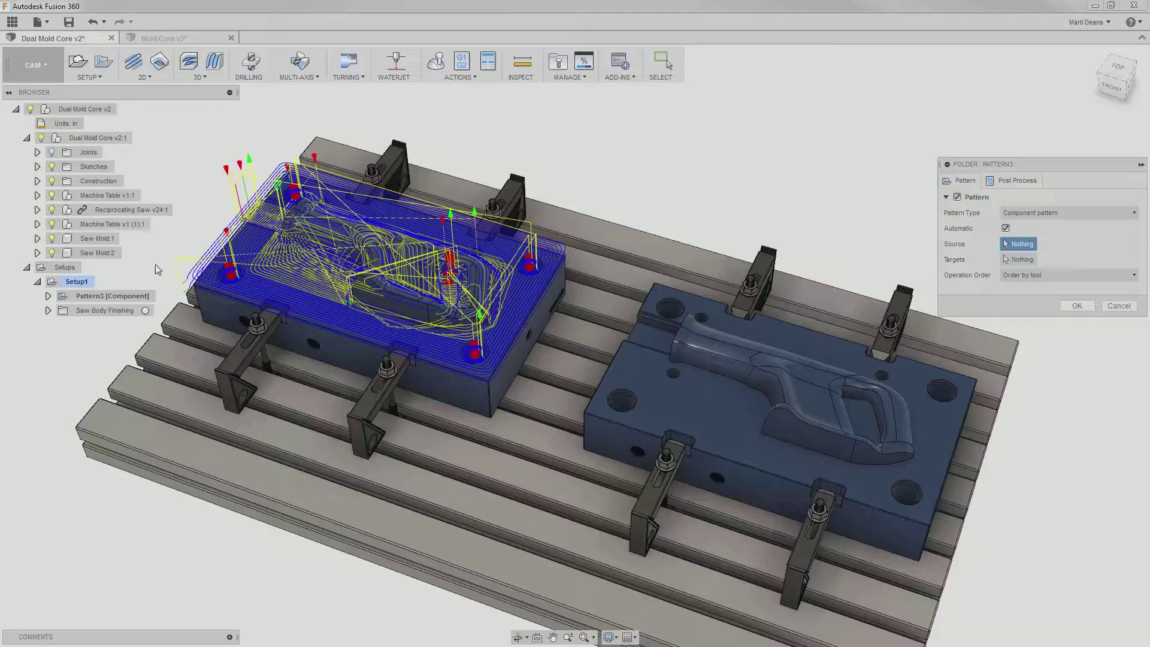
left_click(214, 287)
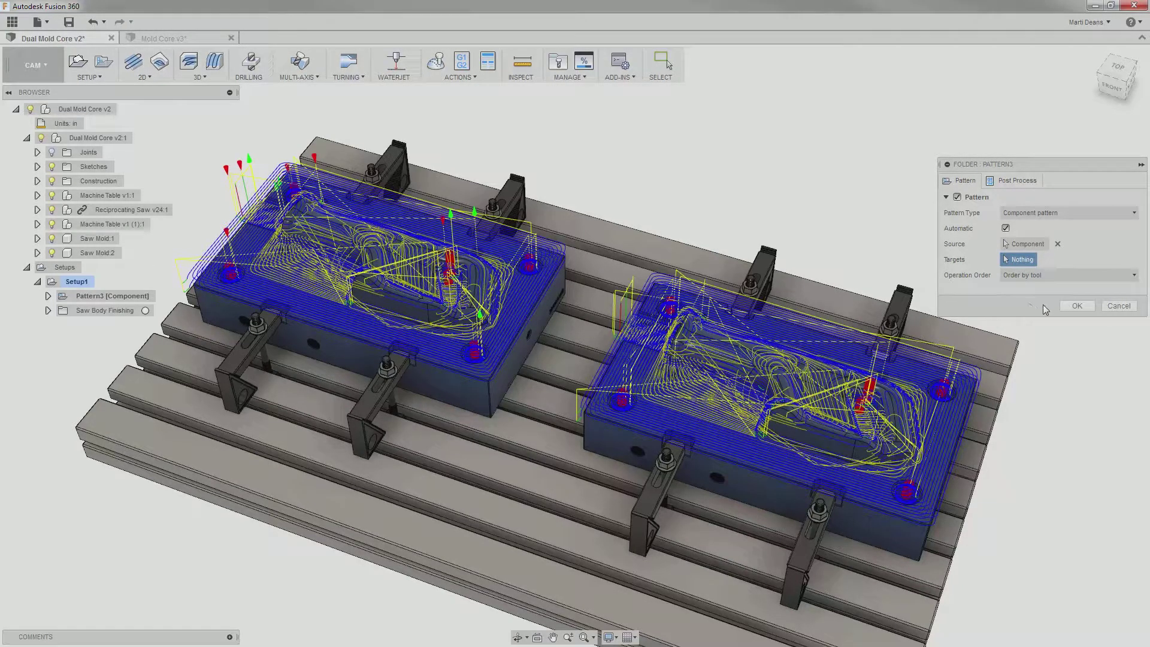
left_click(1077, 306)
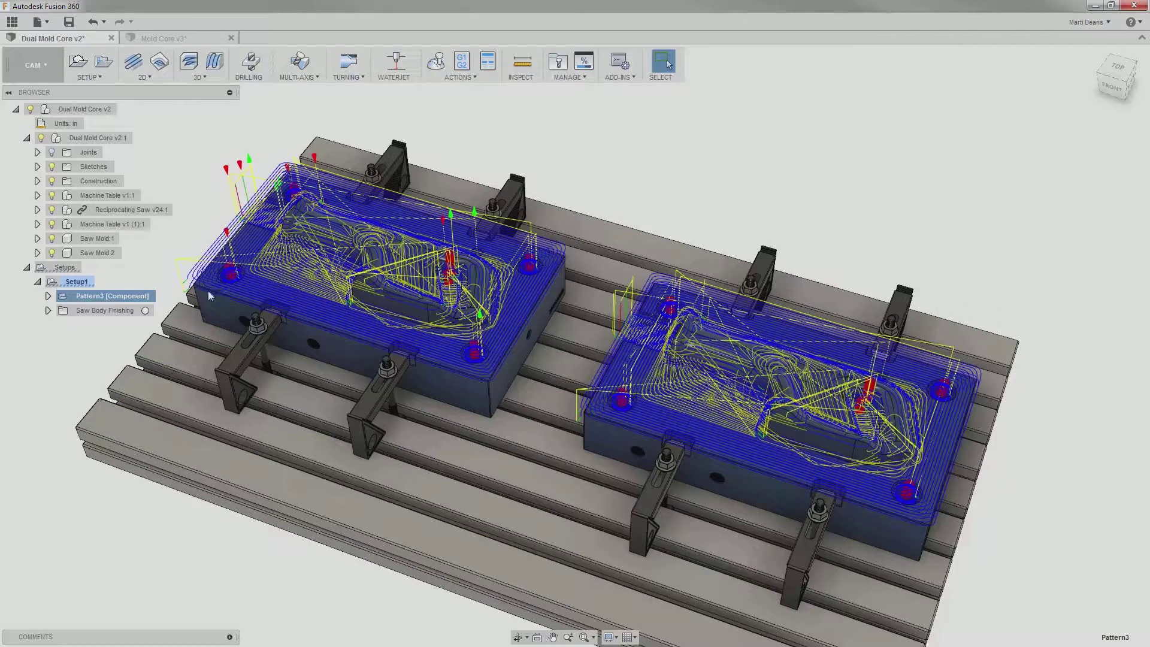
Examine the toolpaths of the individual operations inside the component pattern and of the pattern as a whole.
left_click(47, 296)
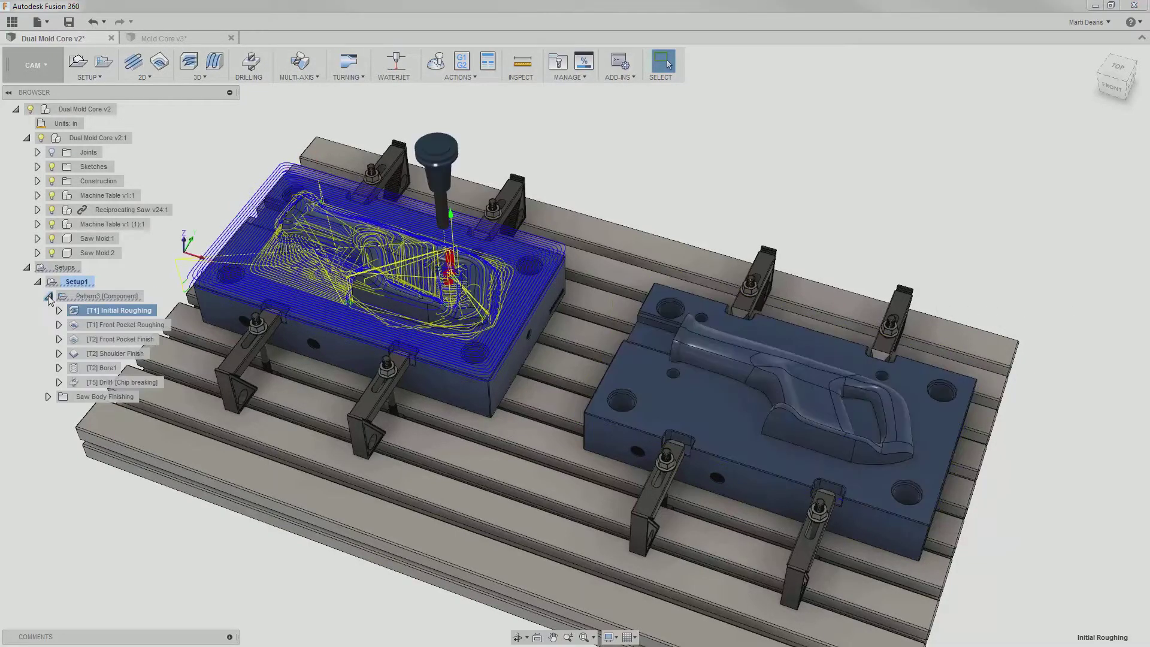
left_click(95, 324)
left_click(100, 339)
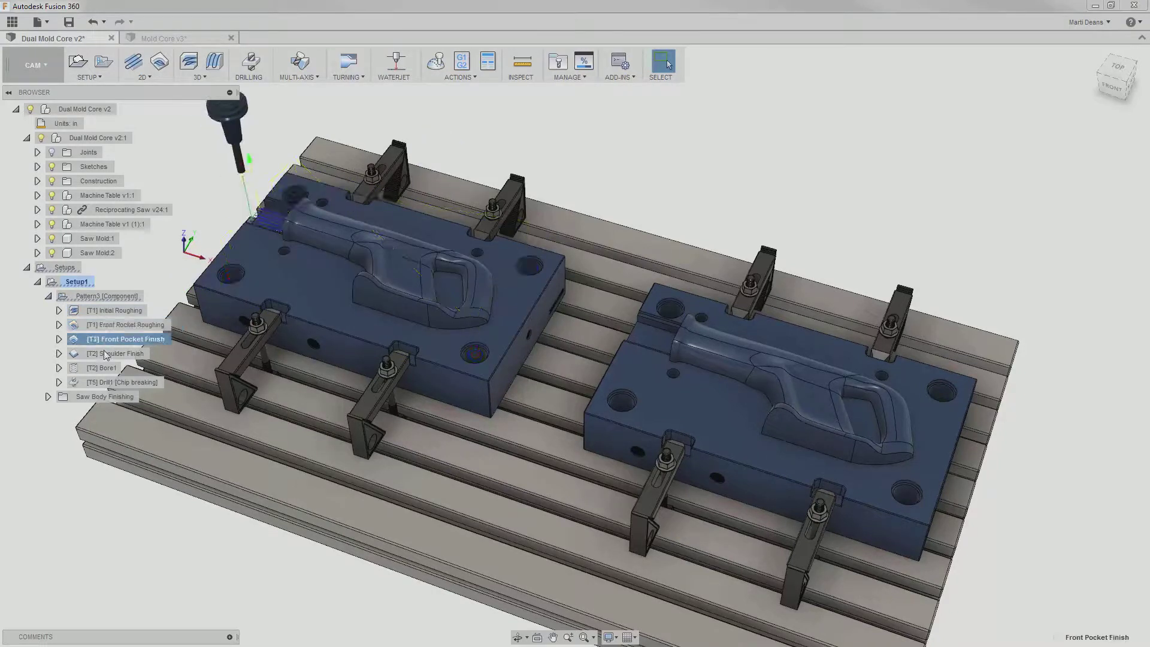
left_click(106, 353)
left_click(110, 370)
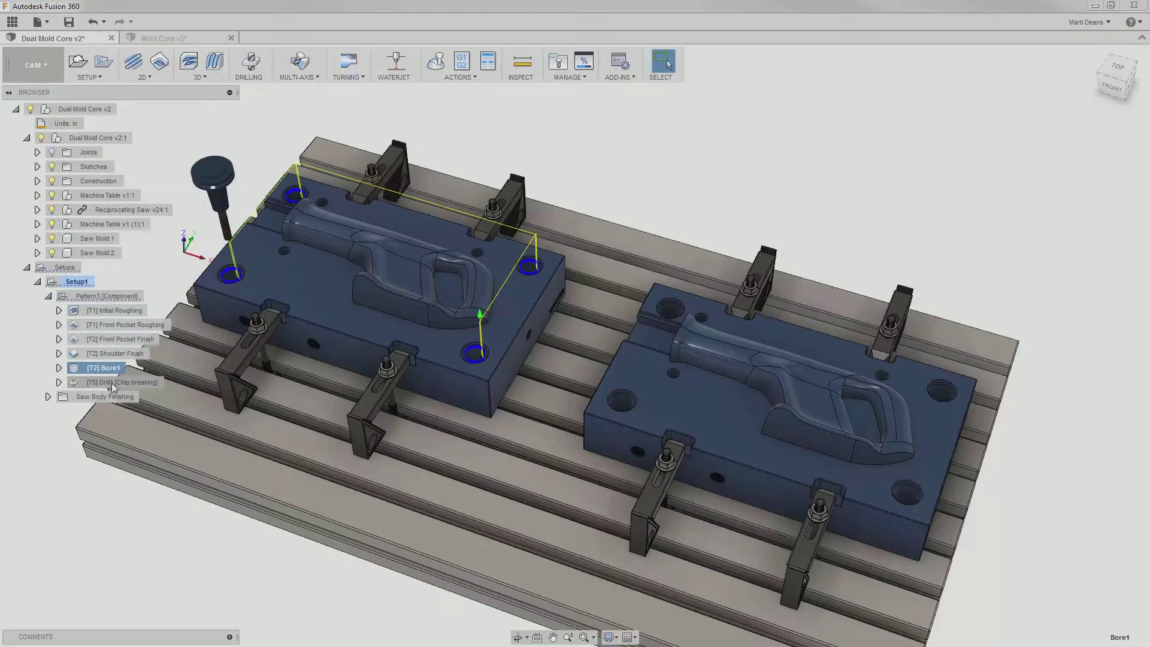
left_click(111, 383)
left_click(113, 296)
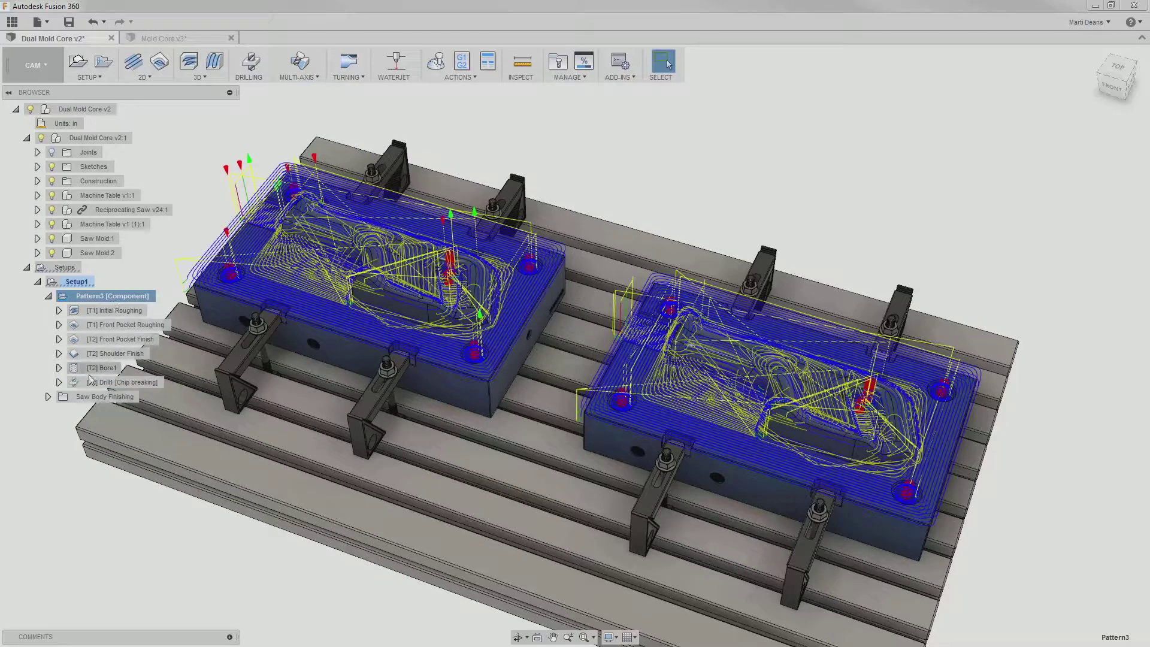
Move the Saw Body Finishing folder into the component pattern.
left_click(73, 426)
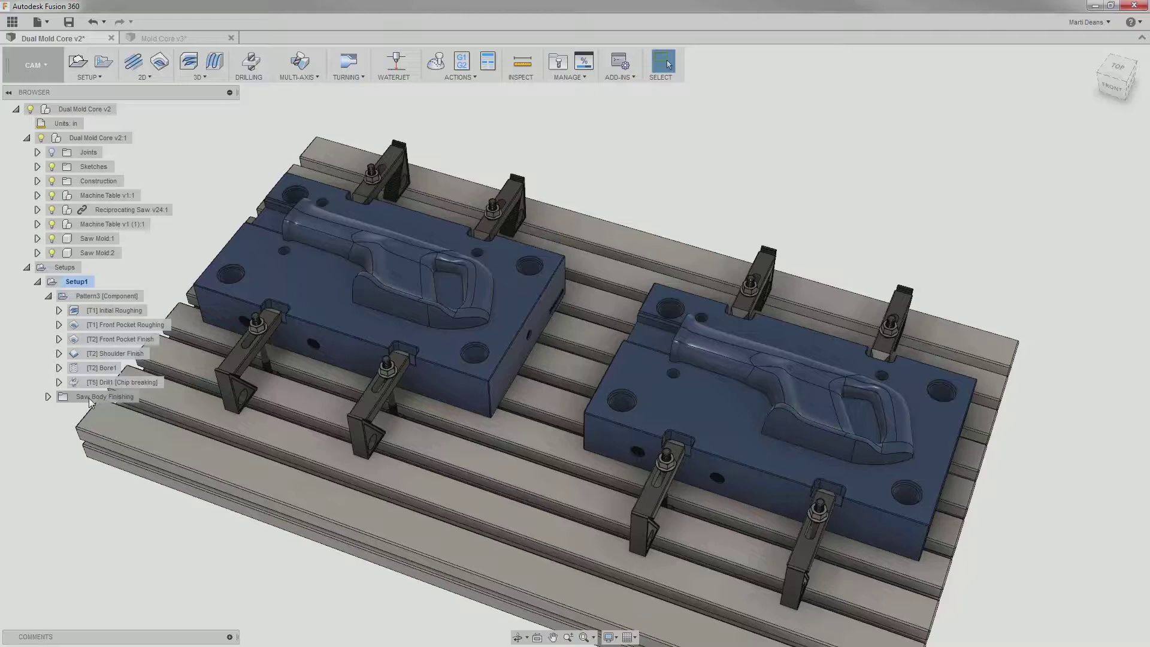
mouse_move(90, 402)
left_click_drag(91, 402, 98, 297)
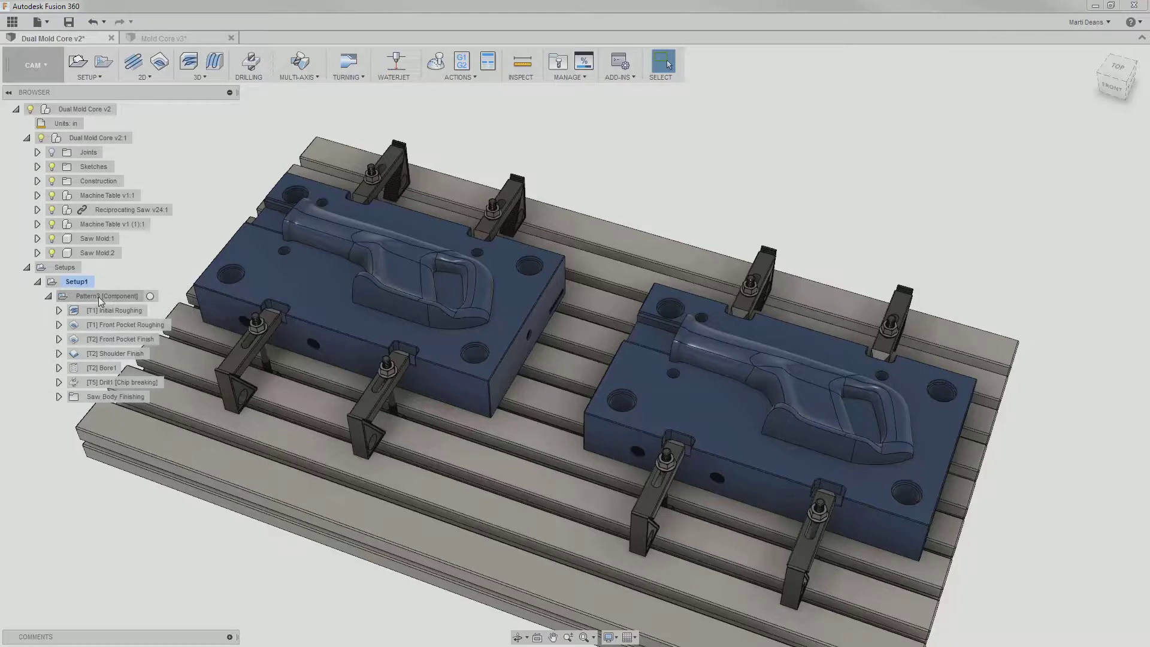
Examine the Parallel1 toolpath inside the Saw Body Finishing folder and the toolpaths of the whole component pattern.
left_click(59, 396)
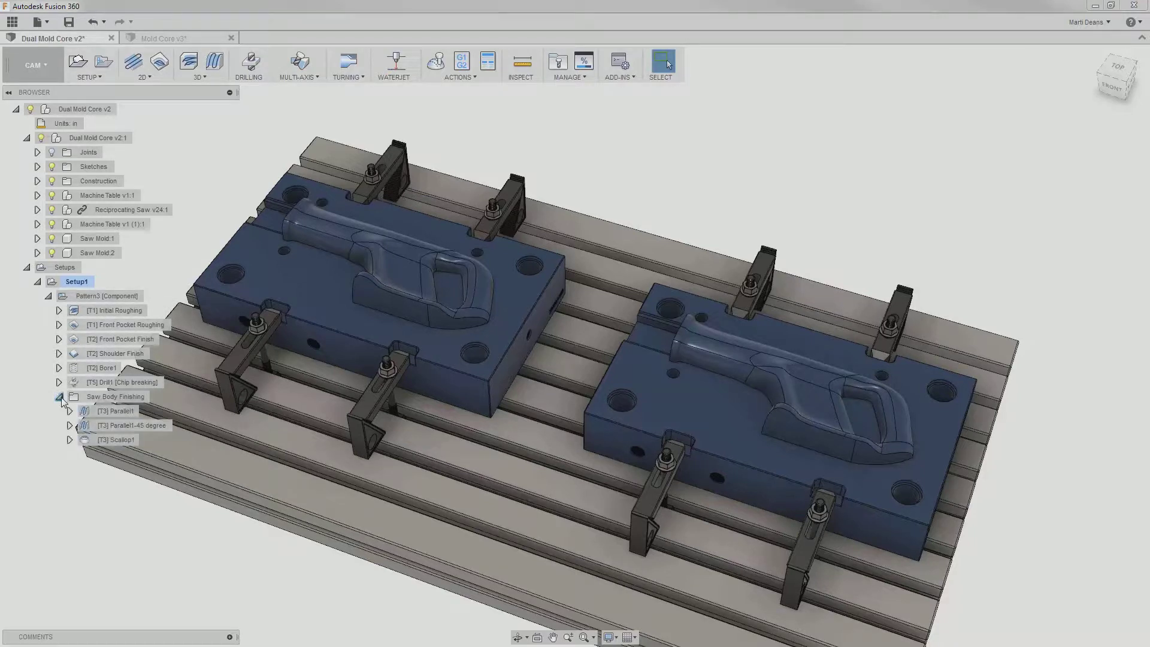
left_click(101, 412)
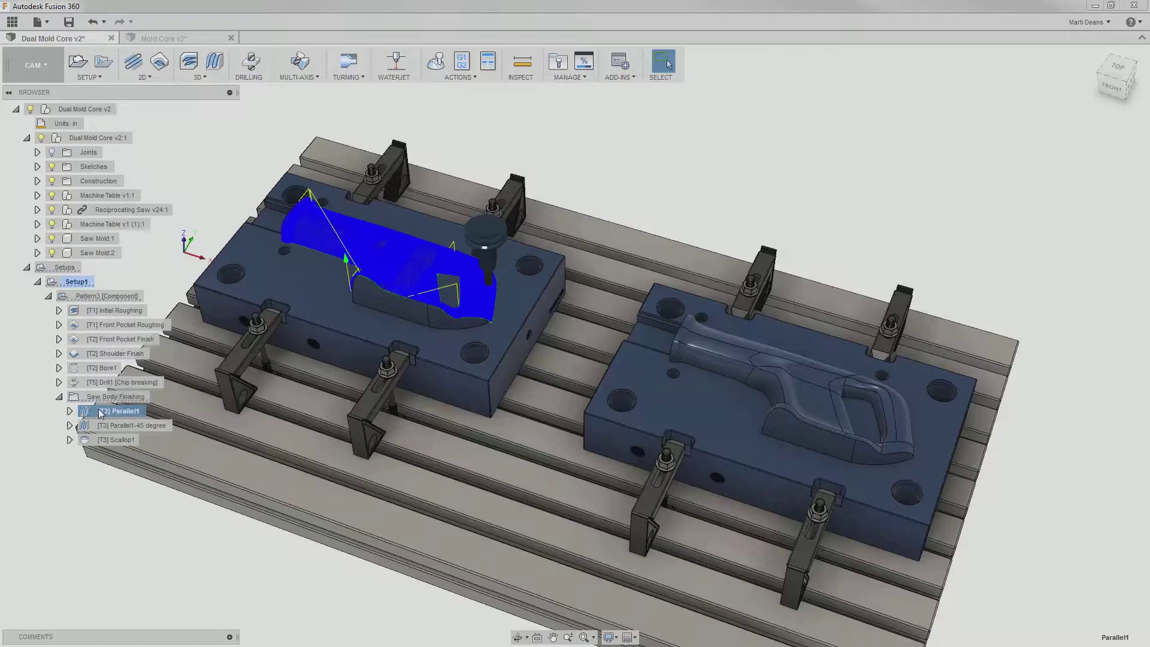
left_click(97, 297)
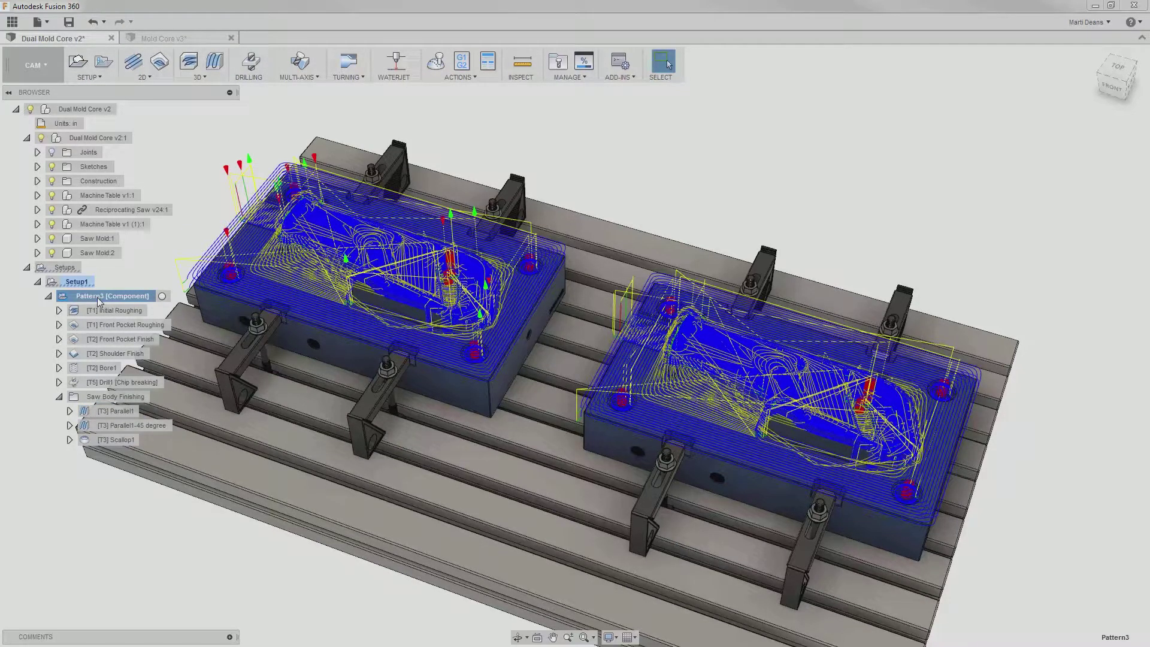
Rename the component pattern as Dual Saw Mold.
double_click(99, 297)
type("Dual Saw Mold")
key("Return")
left_click(125, 280)
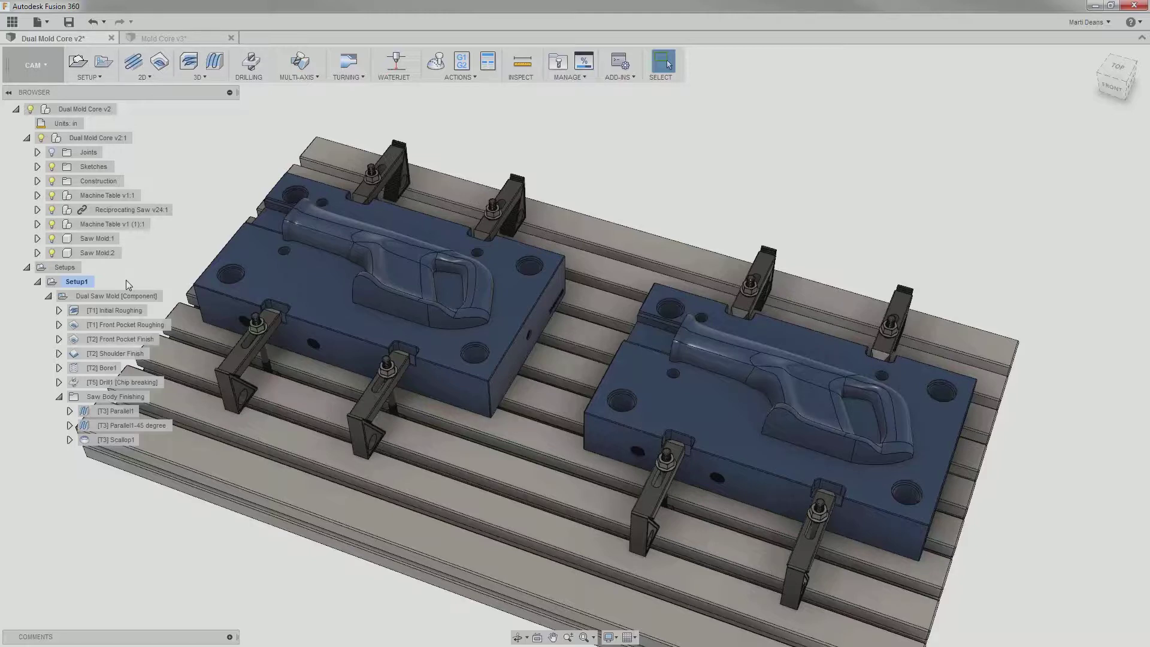
Store the three Saw Body Finishing operations, Parallel1, Parallel1-45 degree and Scallop1, together as a template named Finishing Options.
left_click(124, 409)
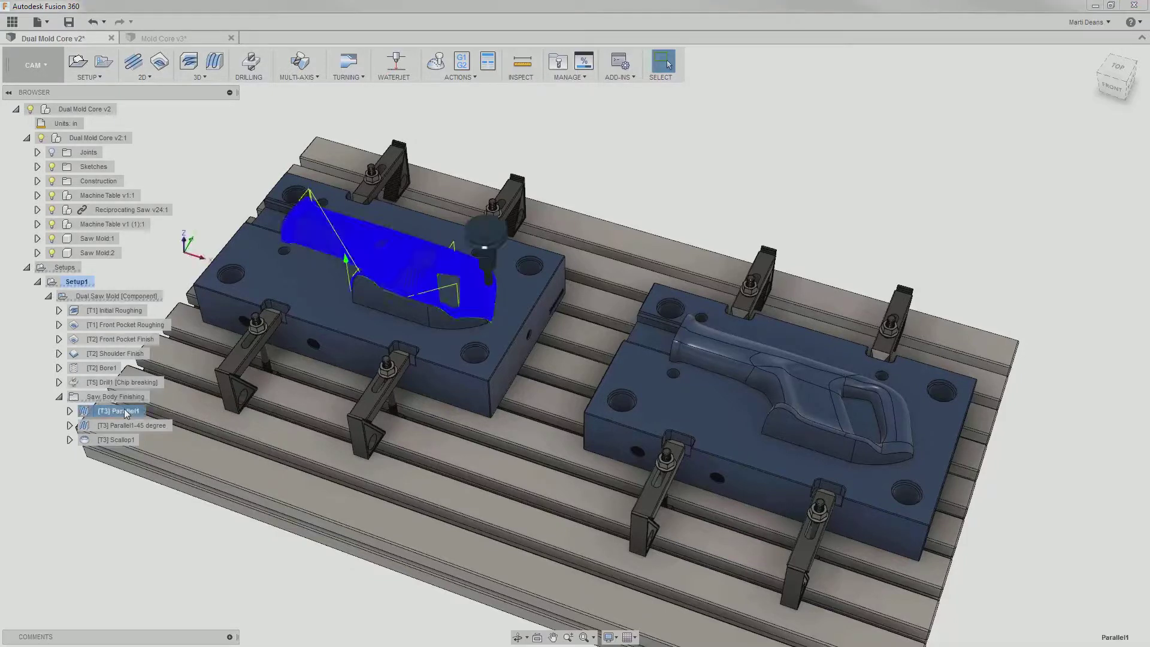
left_click(122, 440, "shift")
right_click(122, 442)
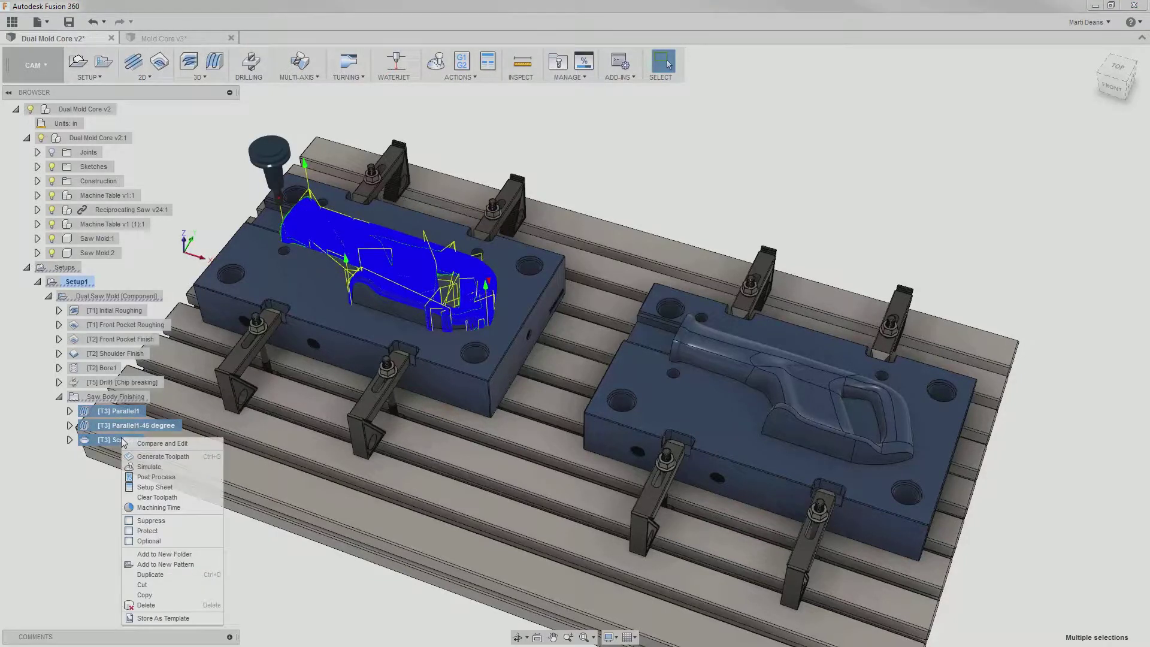
left_click(183, 619)
type("Finishing ")
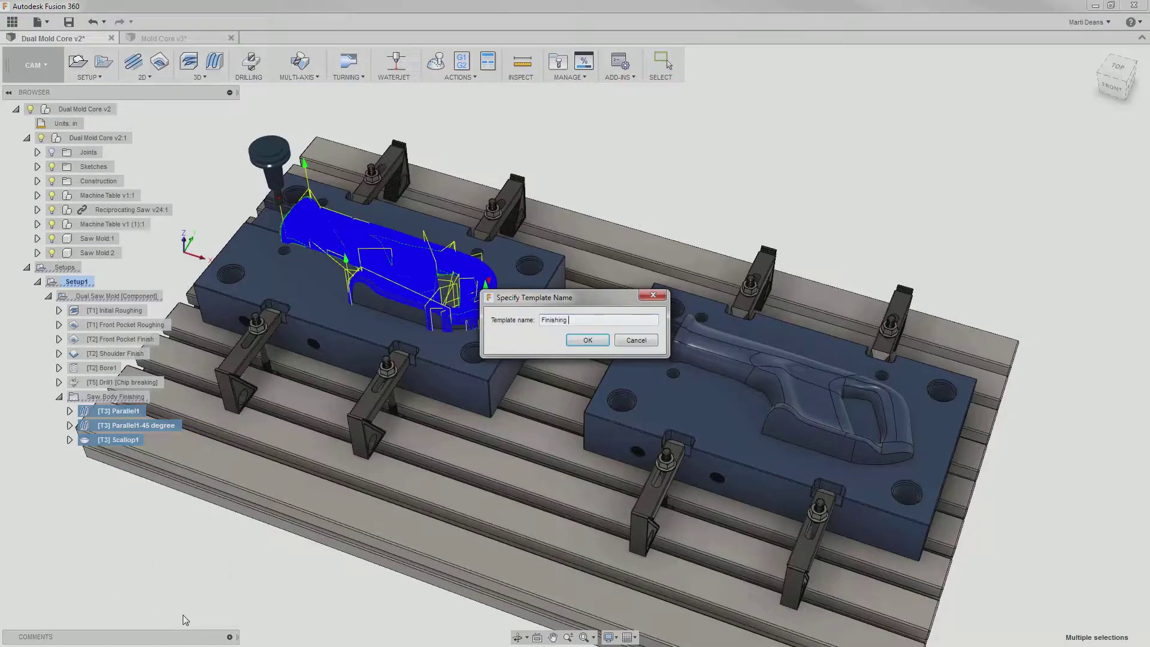
type("Options")
left_click(587, 340)
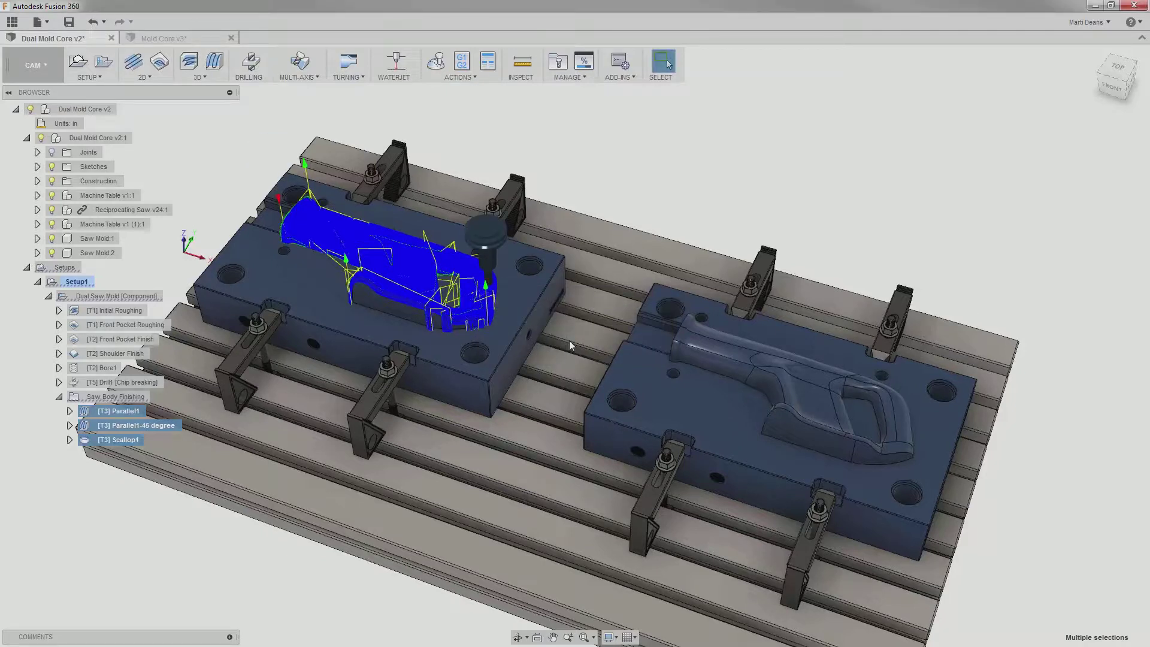
Collapse the Saw Body Finishing folder and create operations in Setup1 from the Finishing Options template.
left_click(59, 397)
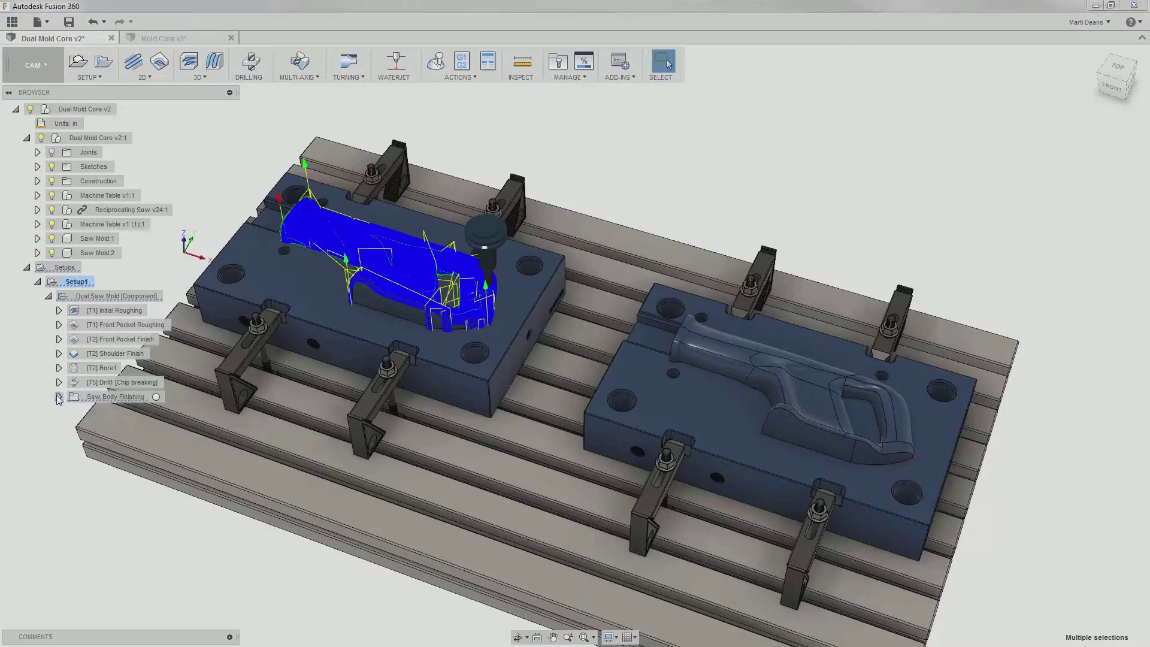
right_click(78, 282)
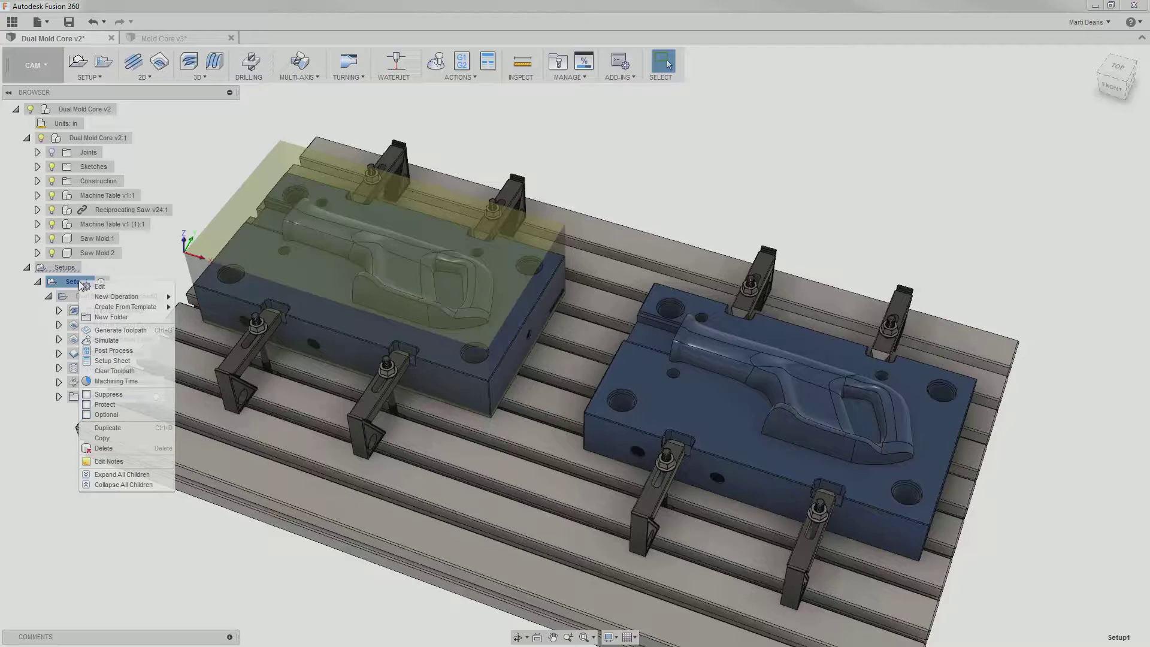
mouse_move(150, 308)
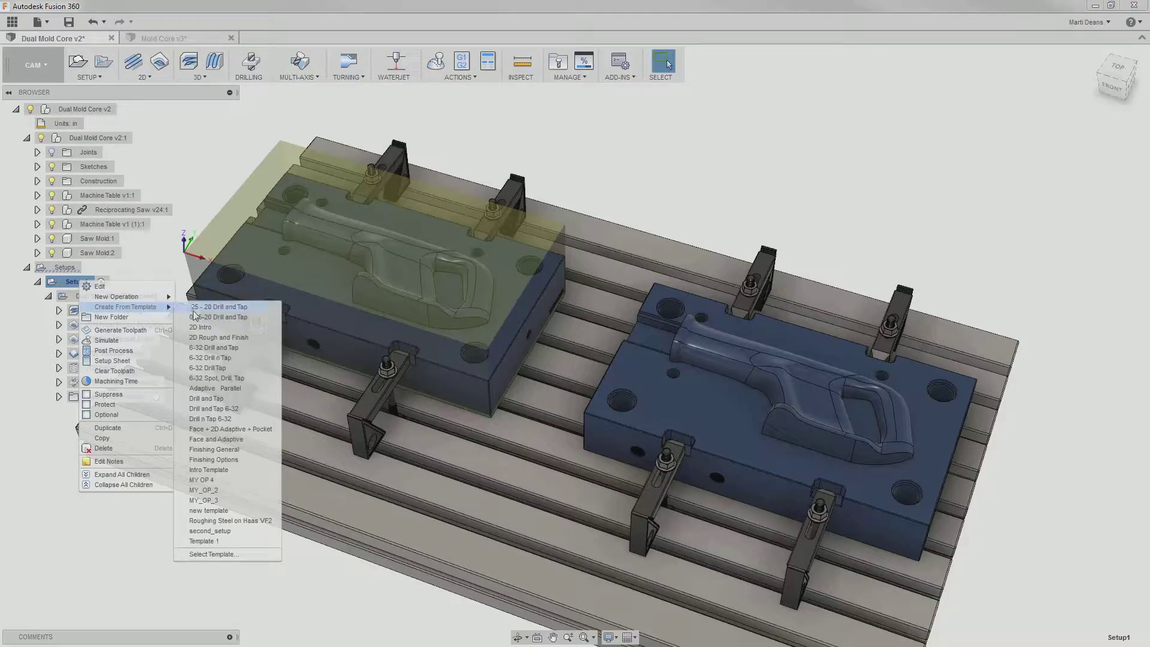
left_click(238, 458)
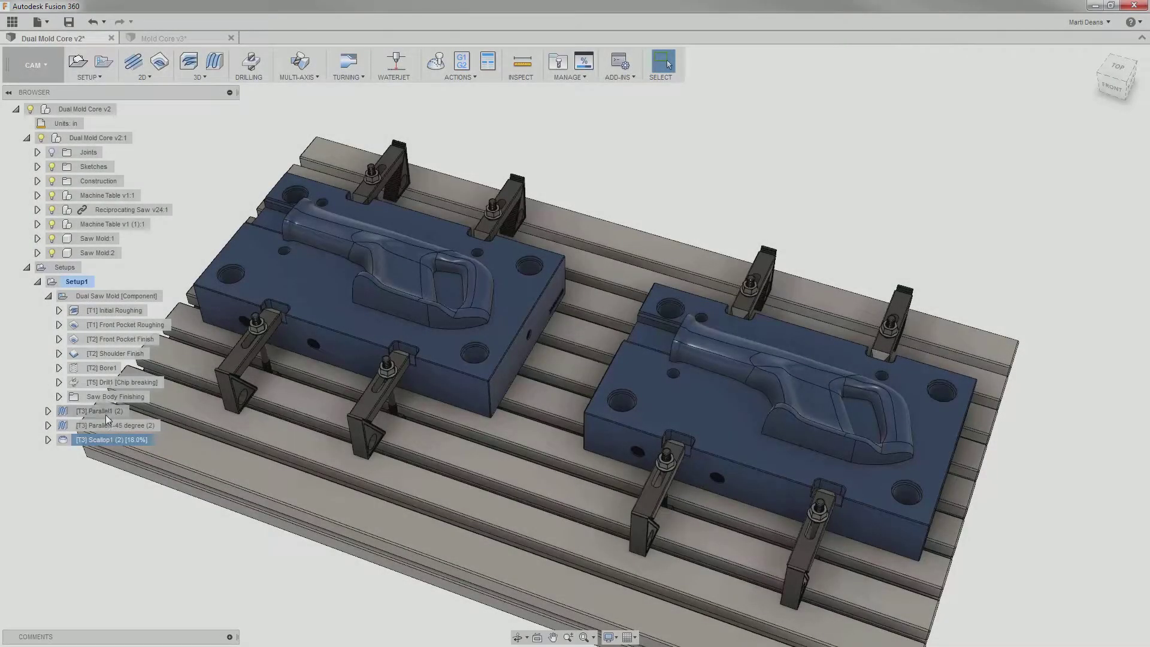
Examine the toolpaths of the two parallel operations and the scallop operation created from the template.
left_click(105, 414)
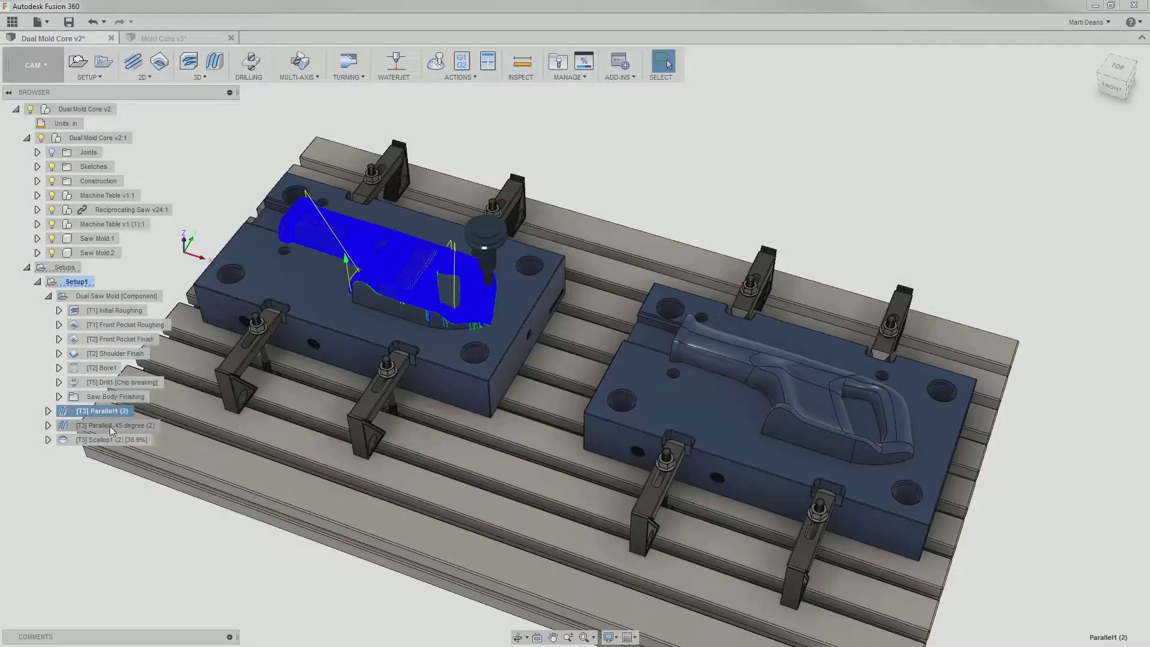
left_click(110, 426)
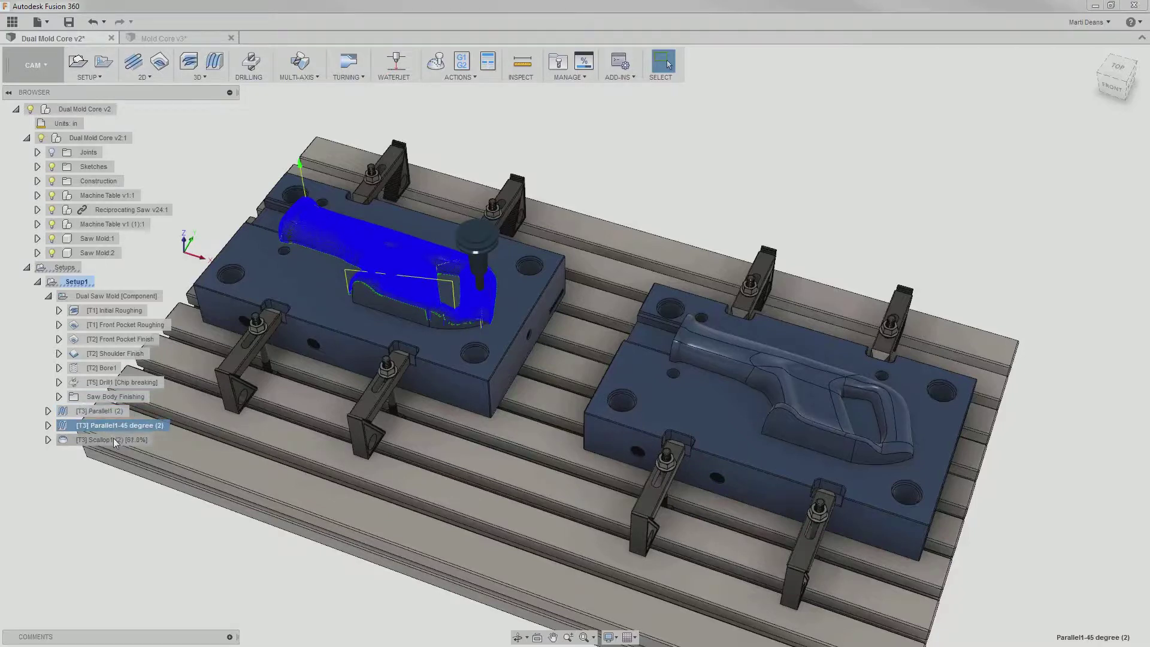
left_click(105, 440)
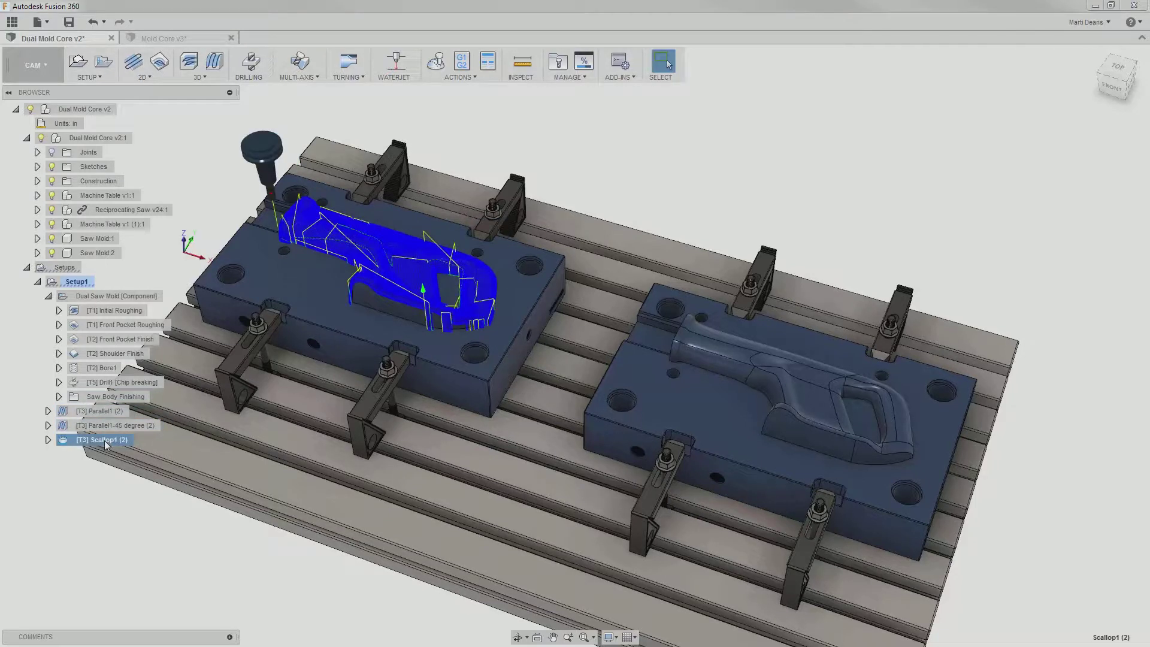
left_click(112, 476)
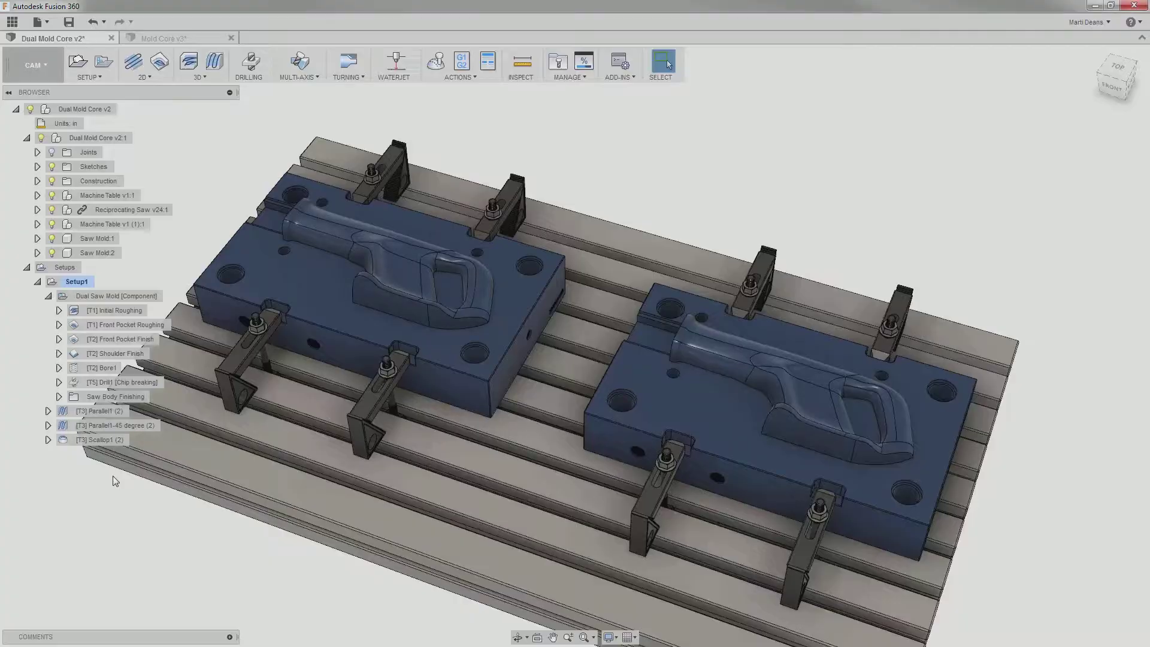